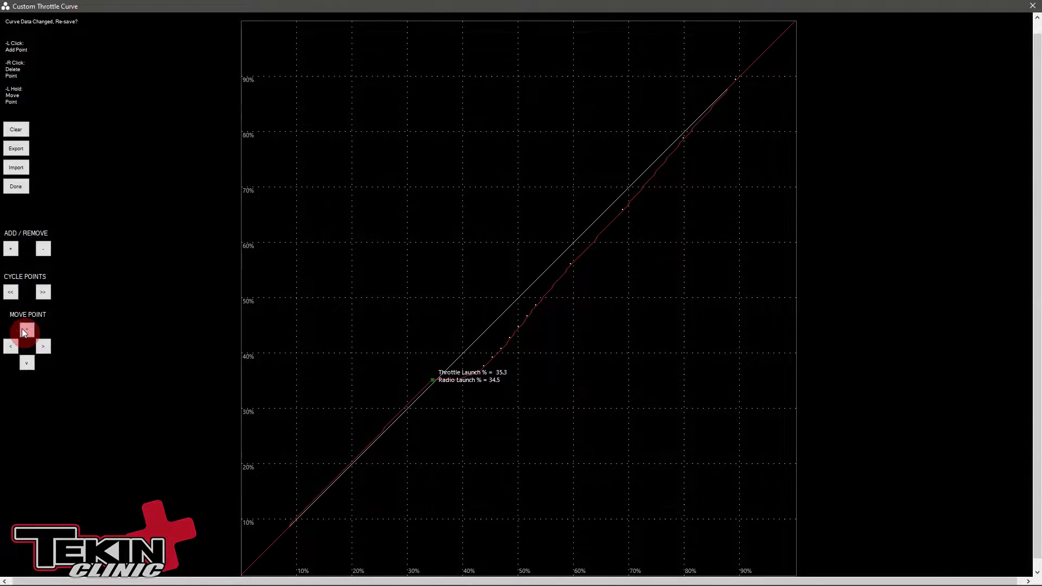
left_click(46, 296)
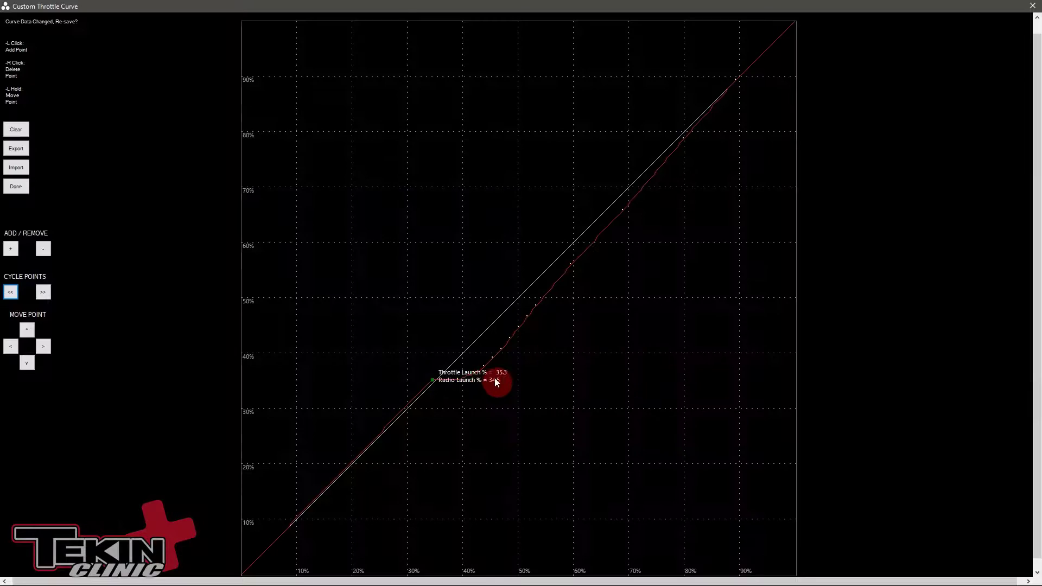
left_click(28, 363)
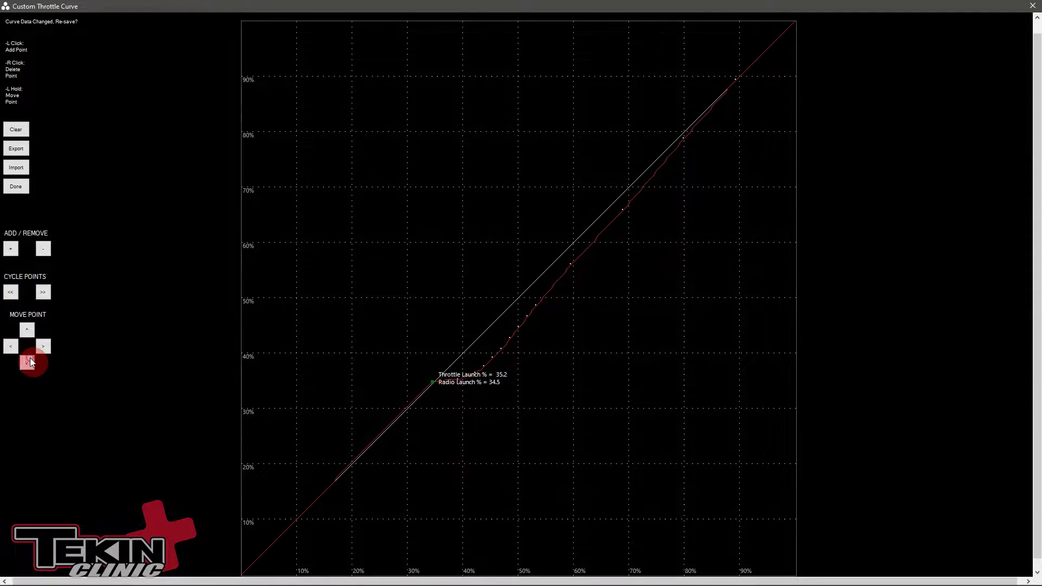
left_click(26, 330)
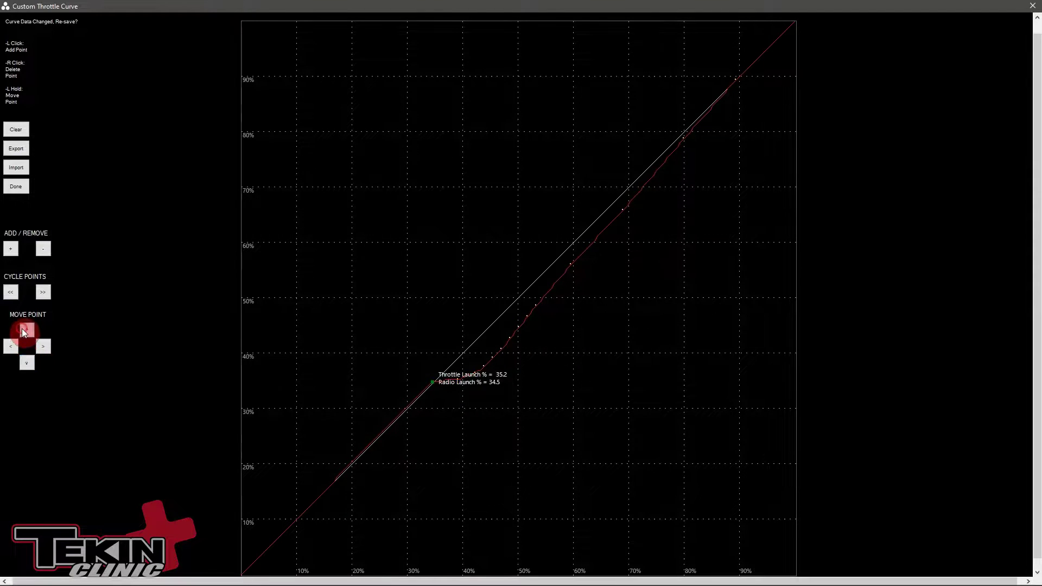
left_click(46, 296)
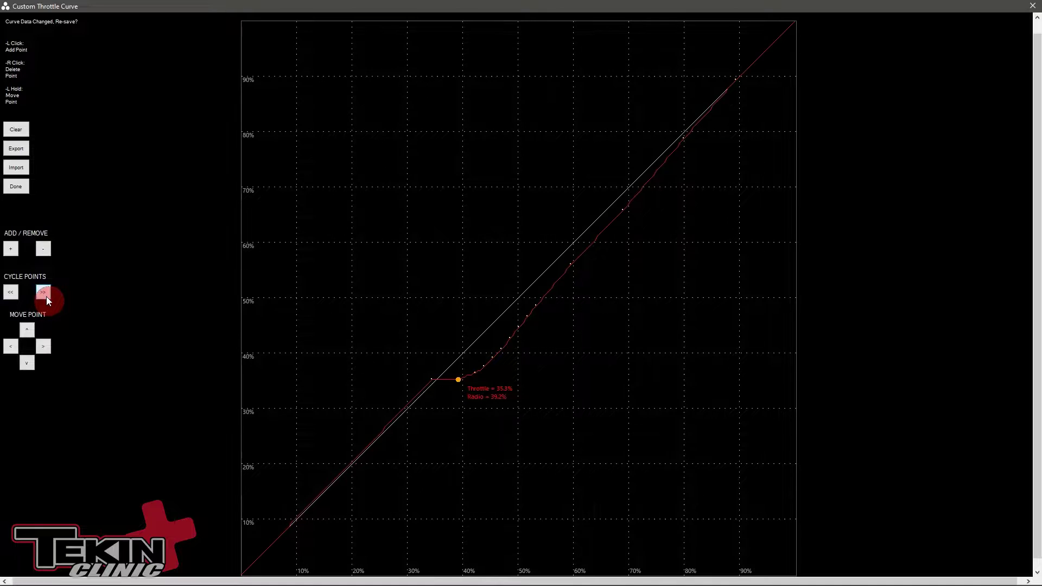
Advance to the curve point near 47% throttle and raise it toward 48%.
left_click(47, 296)
left_click(46, 296)
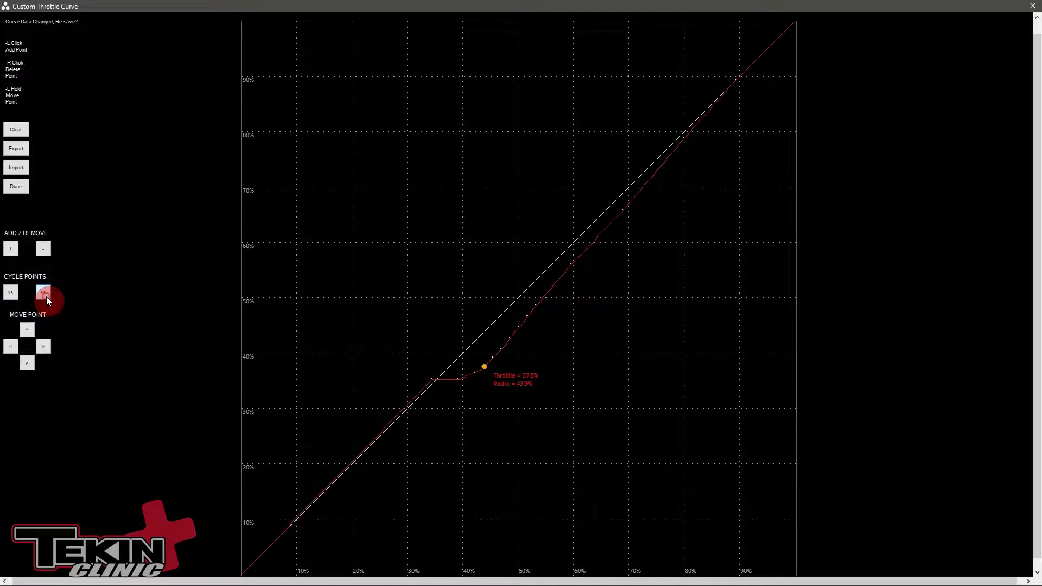
left_click(46, 296)
left_click(47, 296)
left_click(46, 296)
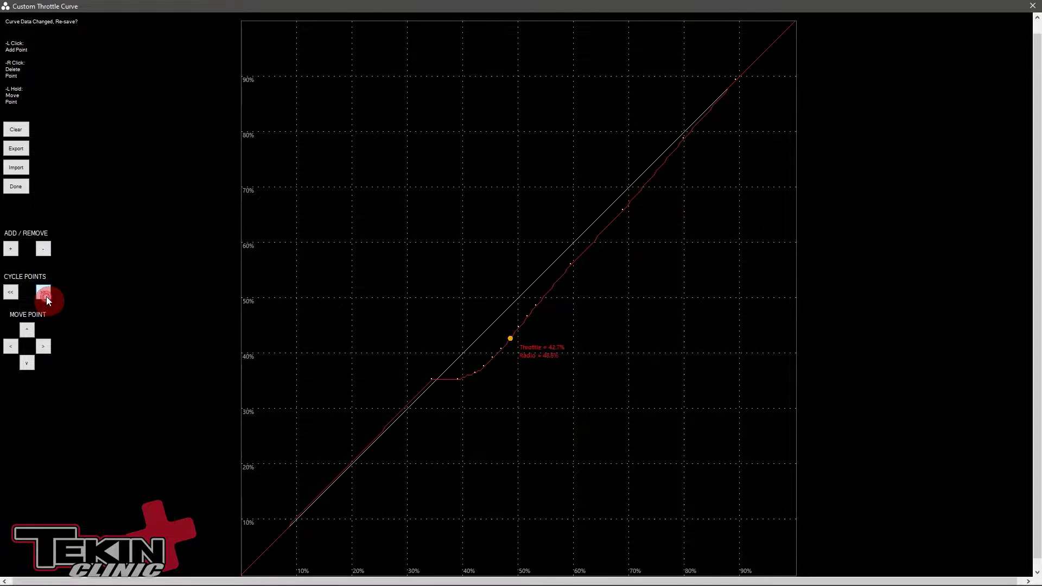
left_click(46, 296)
left_click(47, 296)
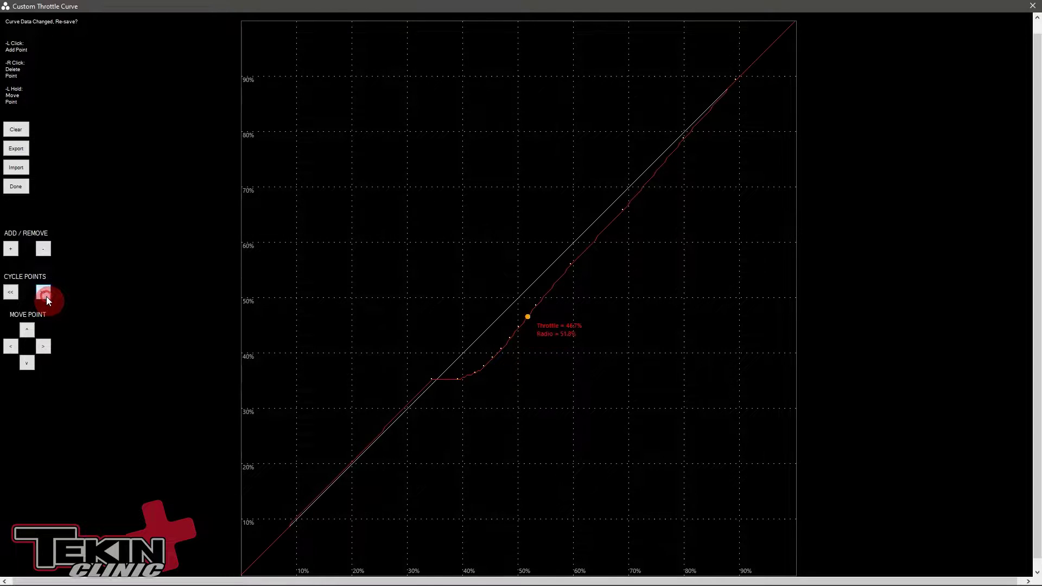
left_click(27, 331)
left_click(27, 332)
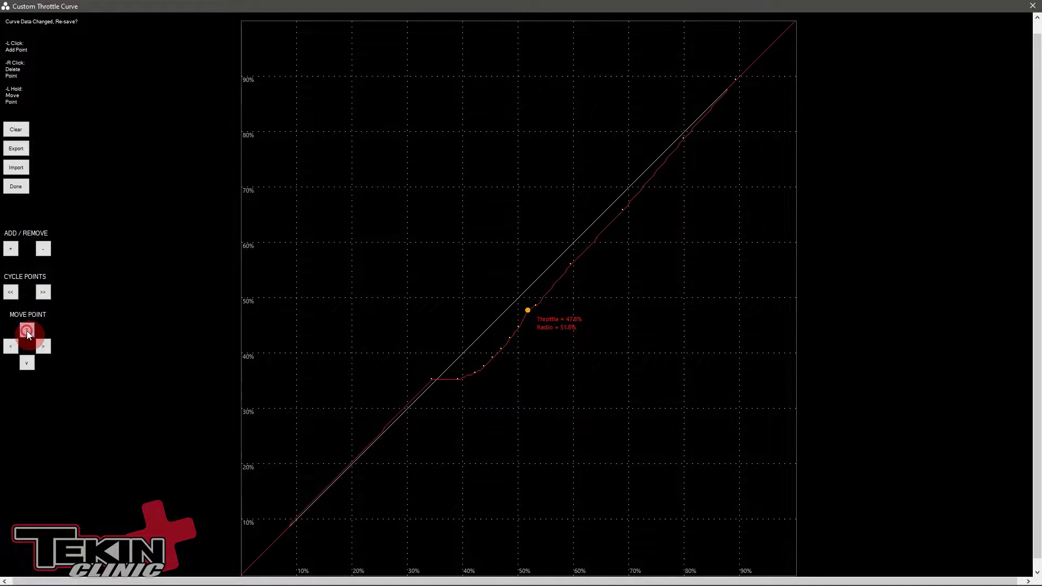
left_click(27, 332)
Raise the next curve point to just above 50% throttle.
left_click(40, 297)
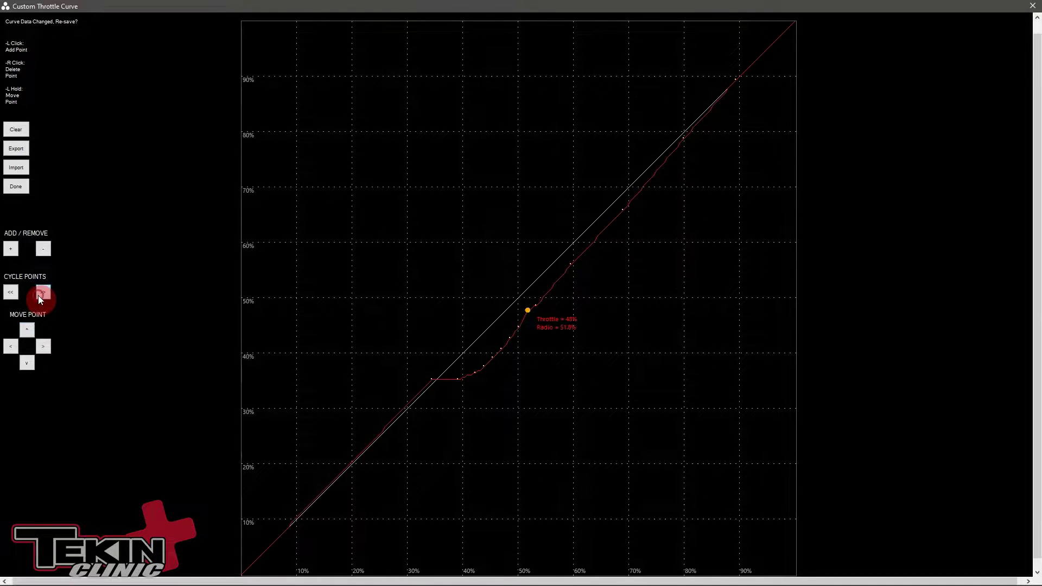
left_click(27, 330)
left_click(27, 329)
left_click(27, 329)
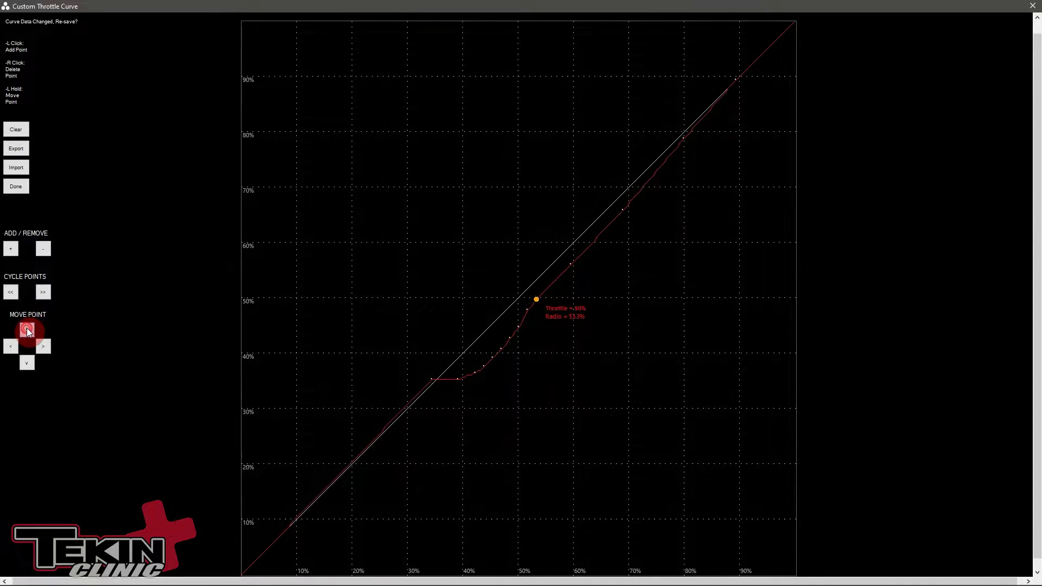
left_click(27, 330)
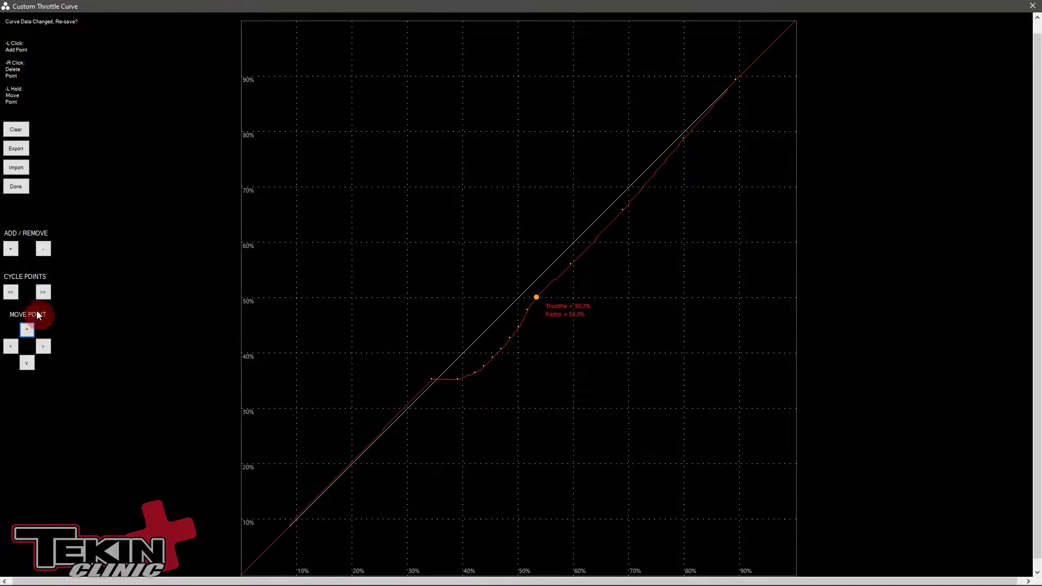
Raise the points near 56%, 66.5% and 79.1% throttle, ending on the 89.4% top point.
left_click(43, 293)
left_click(27, 330)
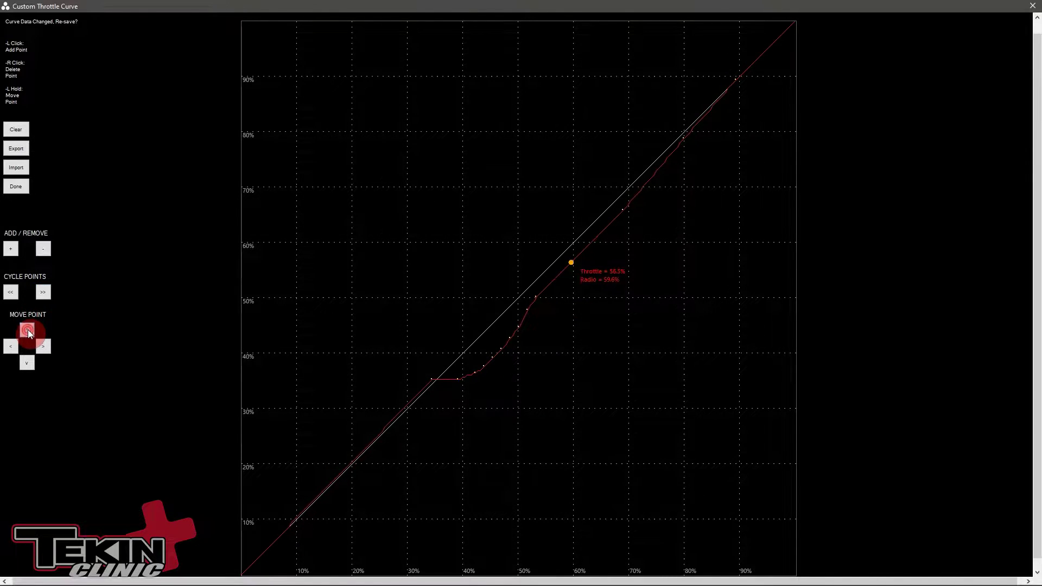
left_click(43, 292)
left_click(29, 330)
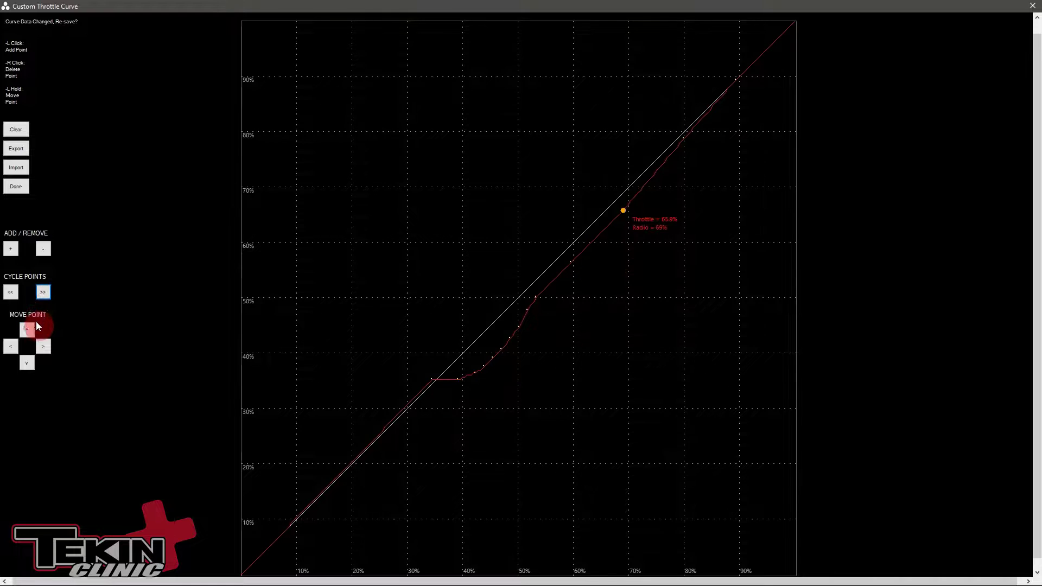
left_click(28, 330)
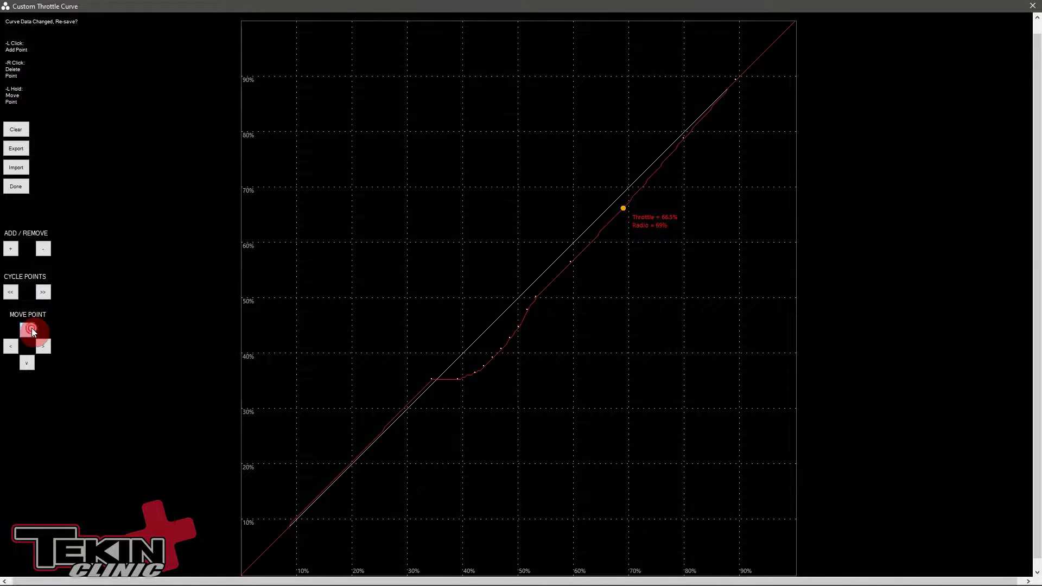
left_click(43, 292)
left_click(26, 331)
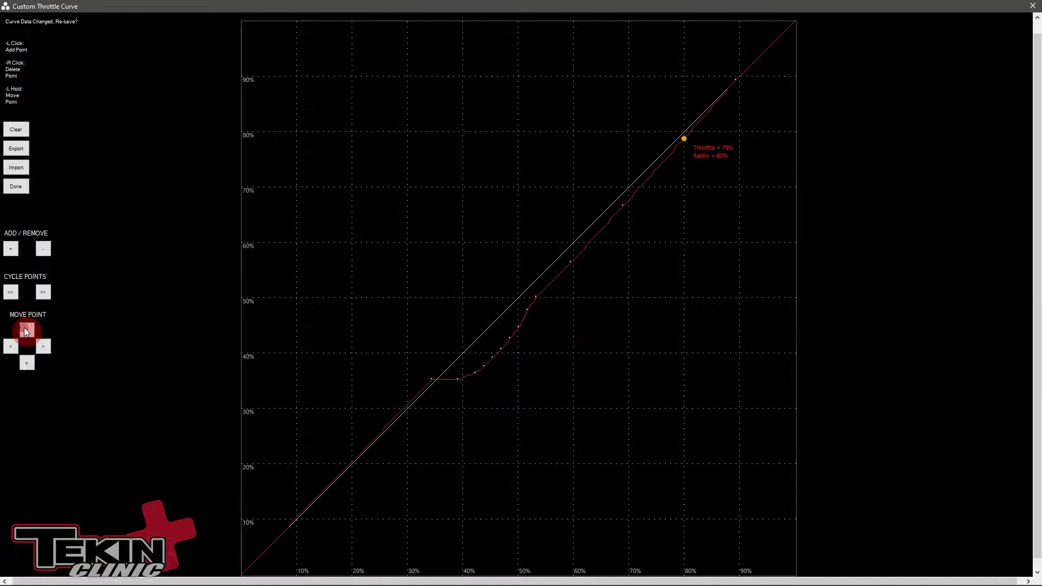
left_click(26, 331)
left_click(42, 292)
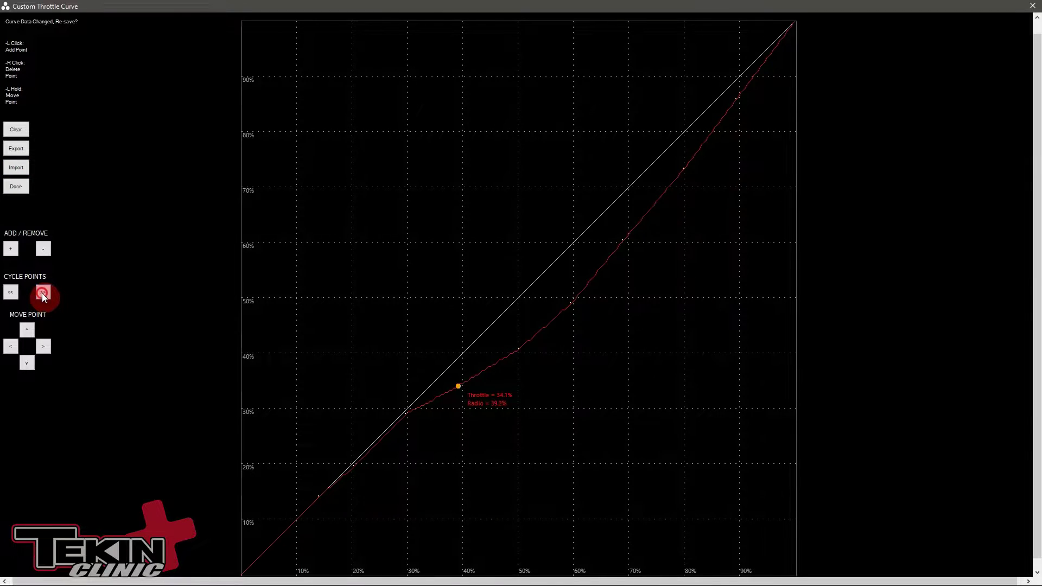
left_click(42, 293)
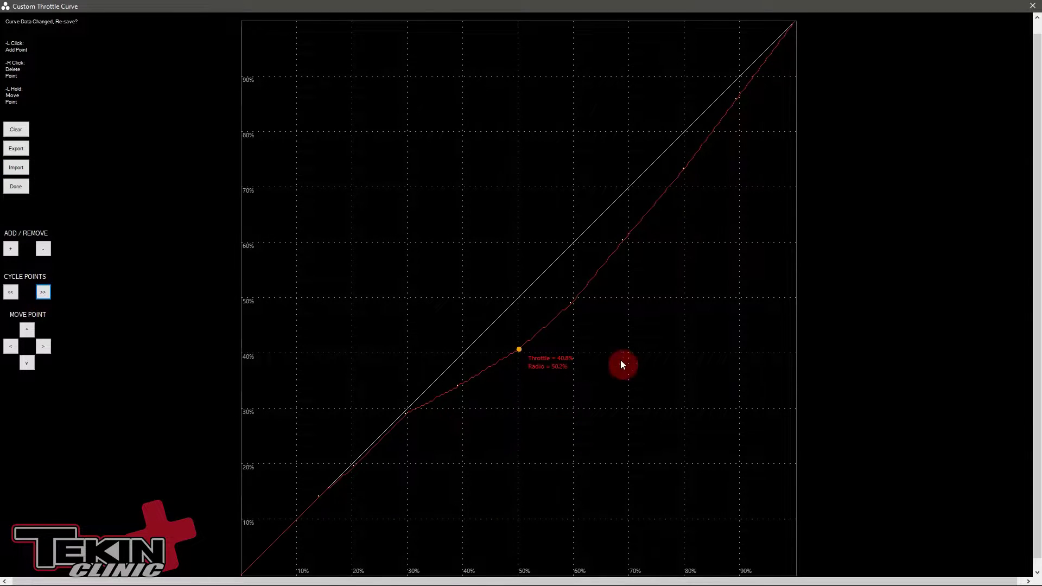
Lower the 40%, 50% and 60% radio points to 32.5%, 39.6% and 47.5% throttle.
left_click(10, 292)
left_click_drag(459, 391, 460, 399)
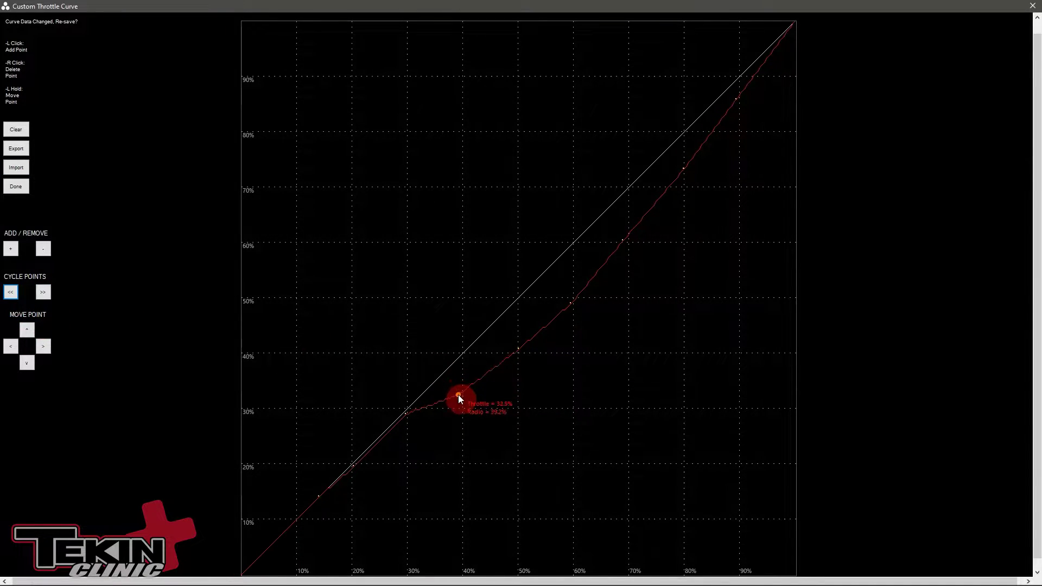
left_click(43, 292)
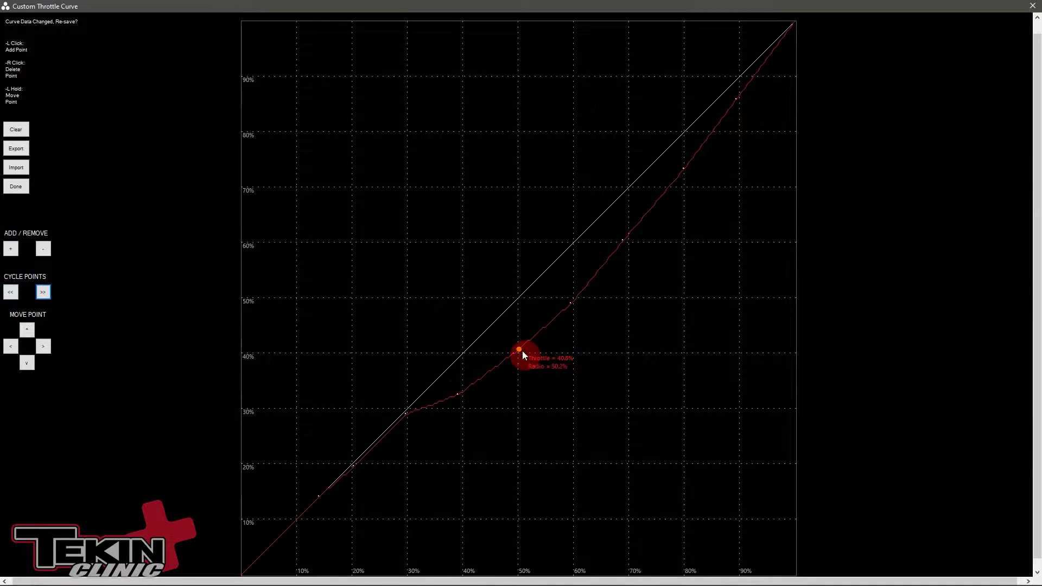
left_click_drag(522, 354, 521, 357)
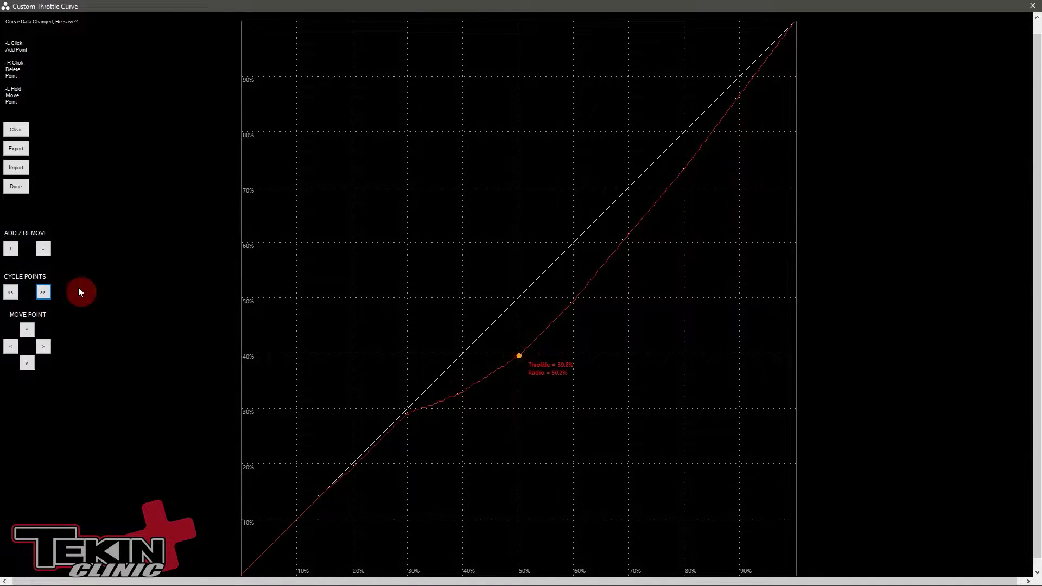
left_click(48, 296)
left_click_drag(573, 304, 574, 314)
left_click(44, 294)
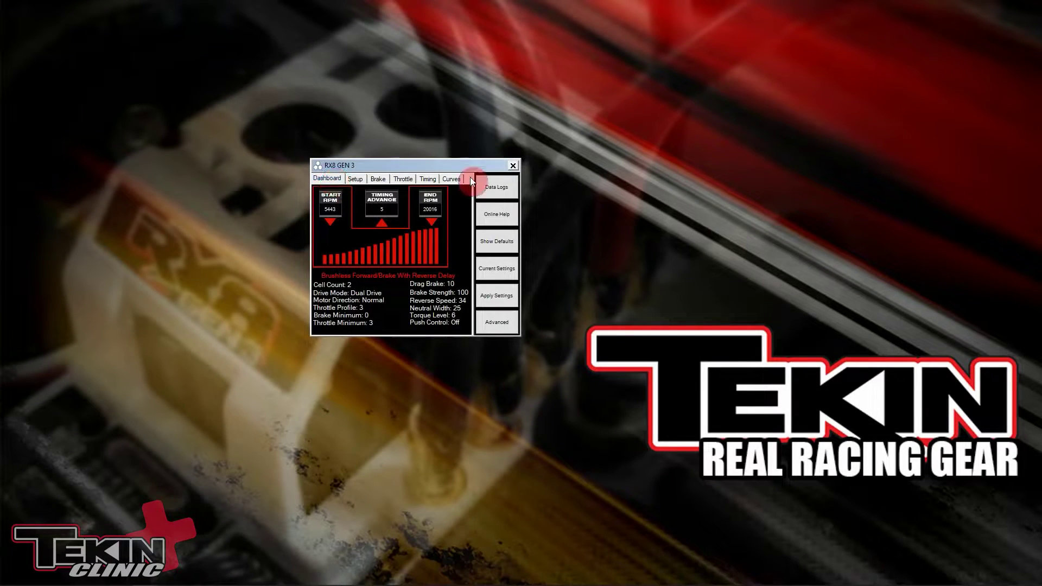
Move the RX8 Gen3 curve profile slider to 6 for the custom curve.
left_click(454, 178)
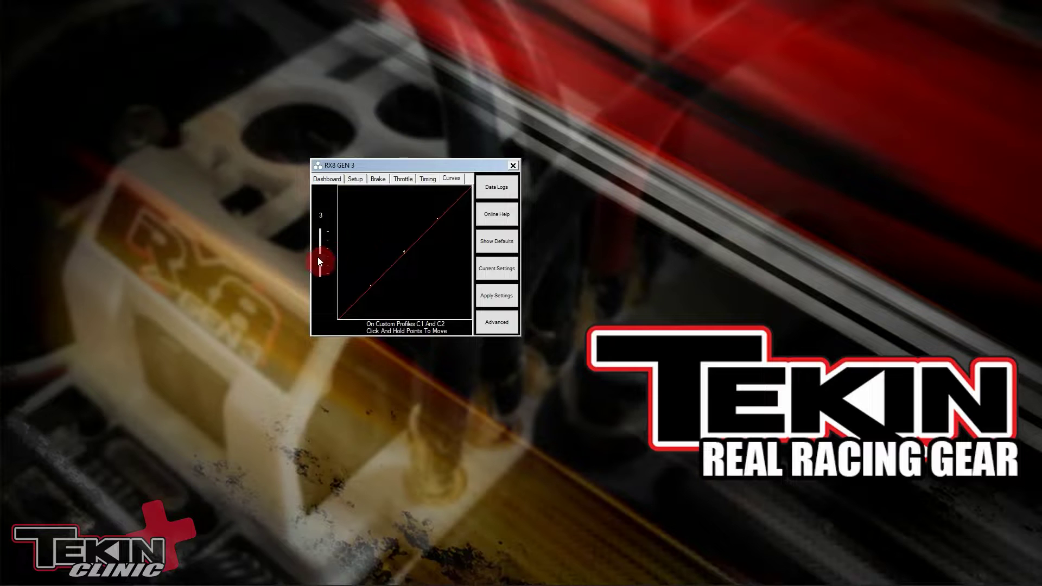
mouse_move(320, 258)
left_mouse_down()
mouse_move(320, 274)
mouse_move(321, 246)
mouse_move(323, 273)
left_mouse_up()
left_click_drag(326, 274, 323, 228)
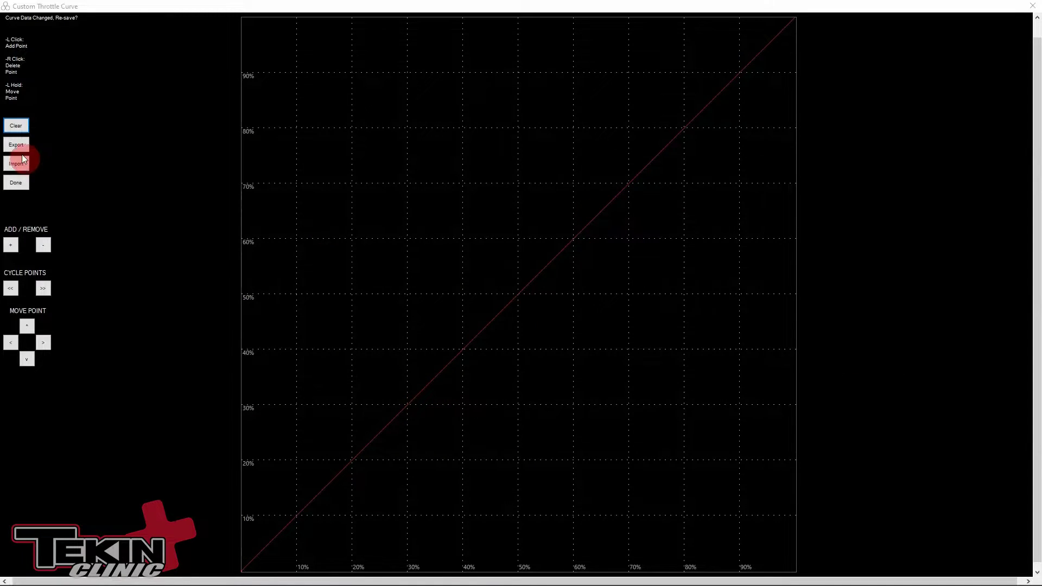
left_click(16, 127)
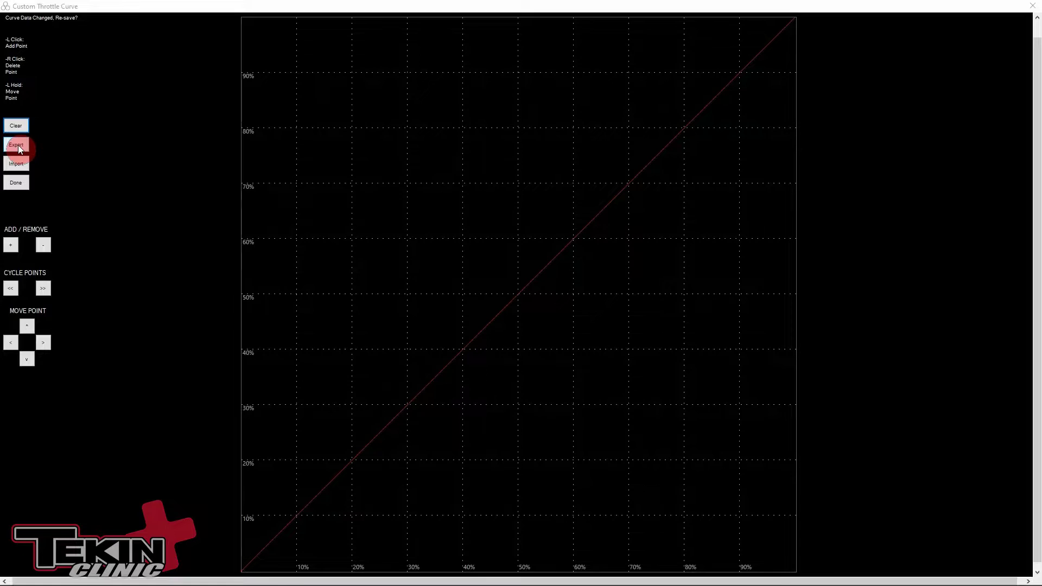
left_click(517, 280)
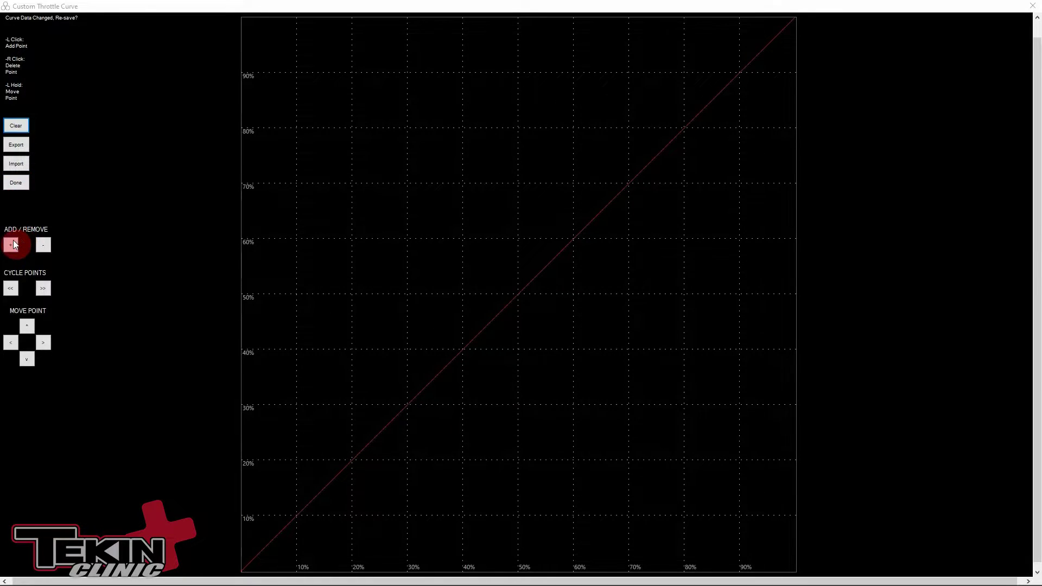
left_click(48, 246)
left_click(11, 247)
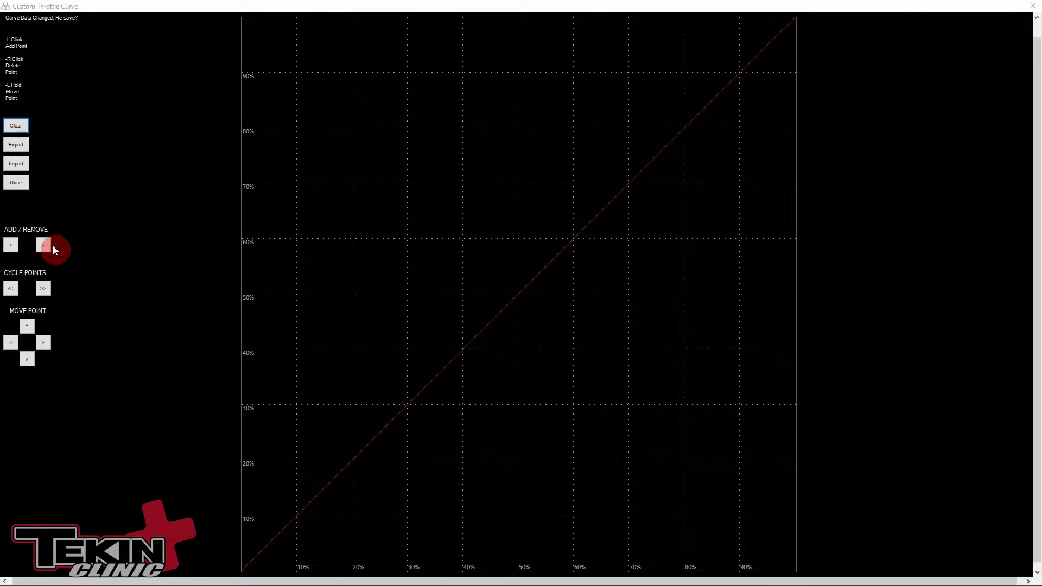
left_click(464, 353)
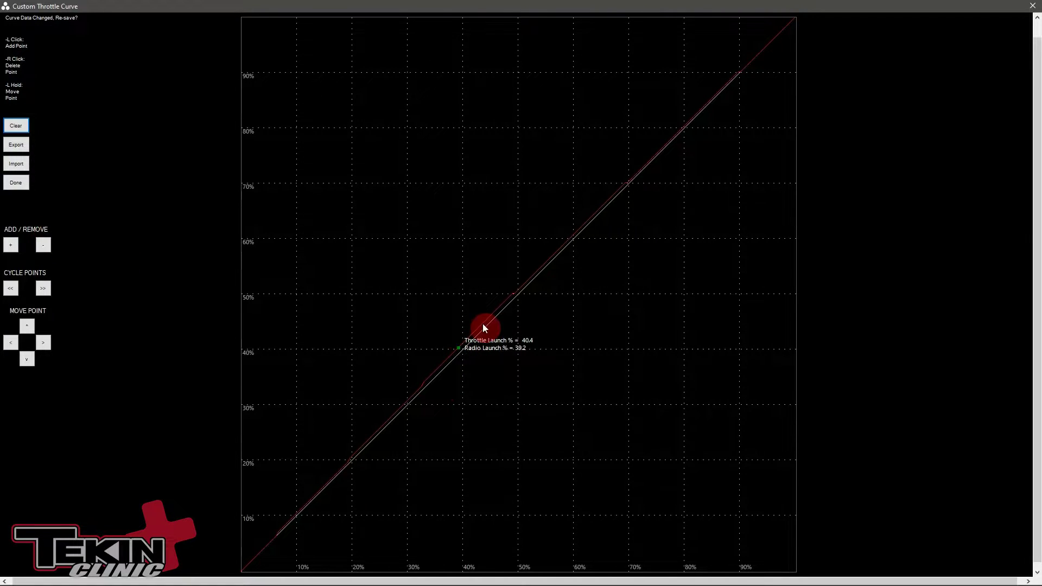
left_click_drag(460, 347, 461, 349)
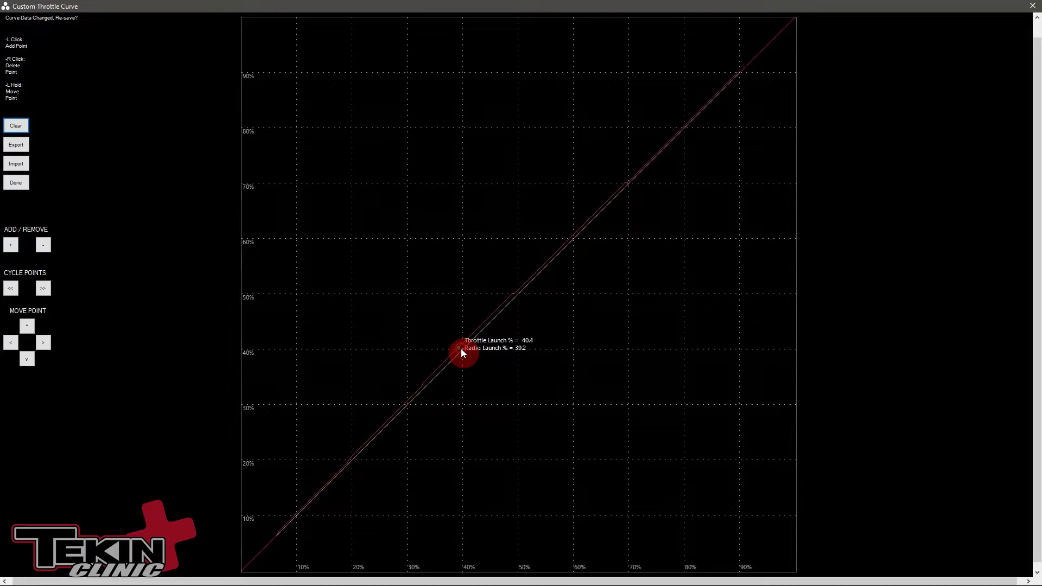
left_click(41, 247)
left_click(10, 245)
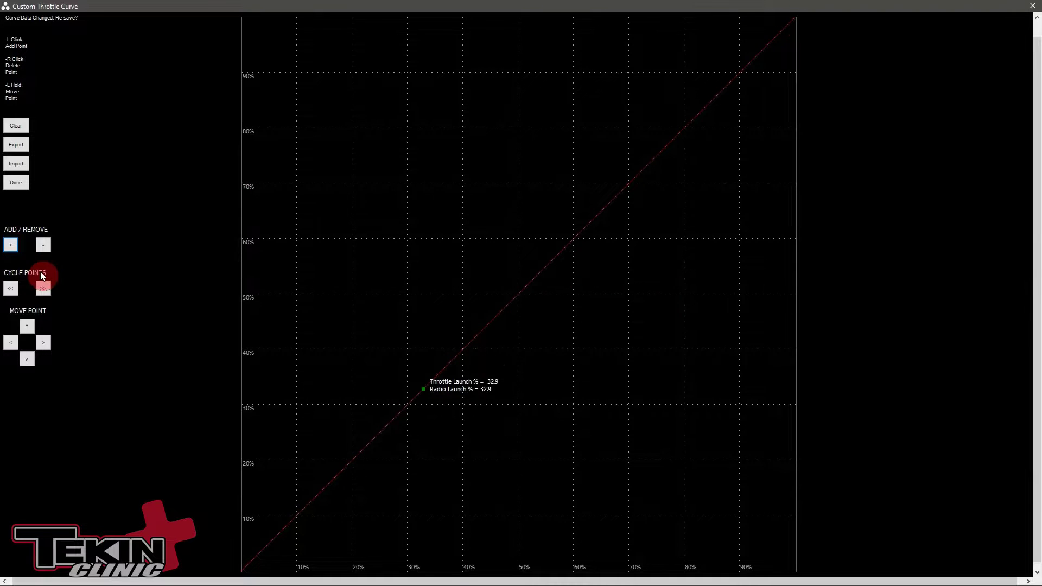
left_click(10, 244)
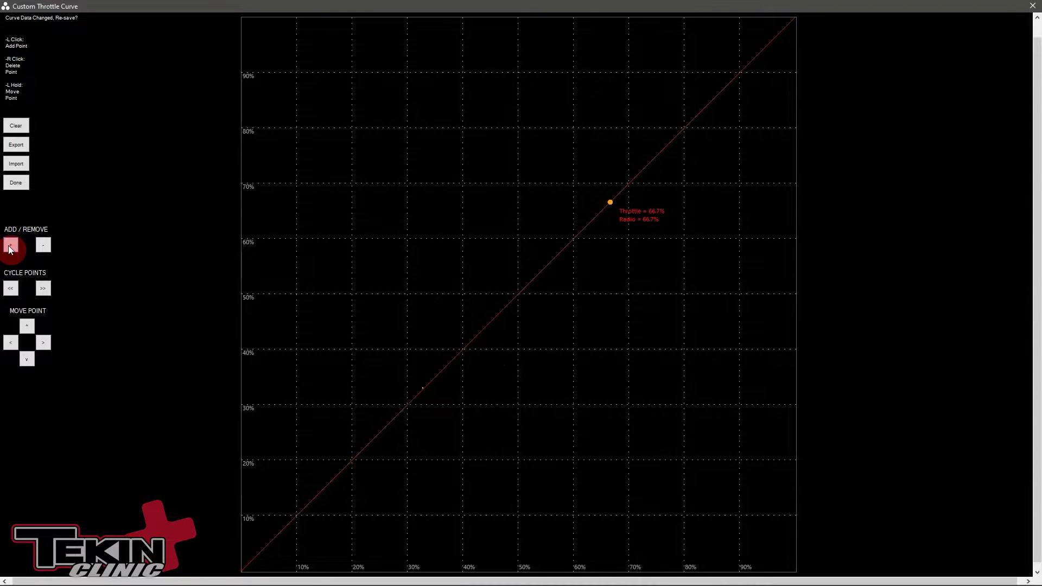
left_click(11, 245)
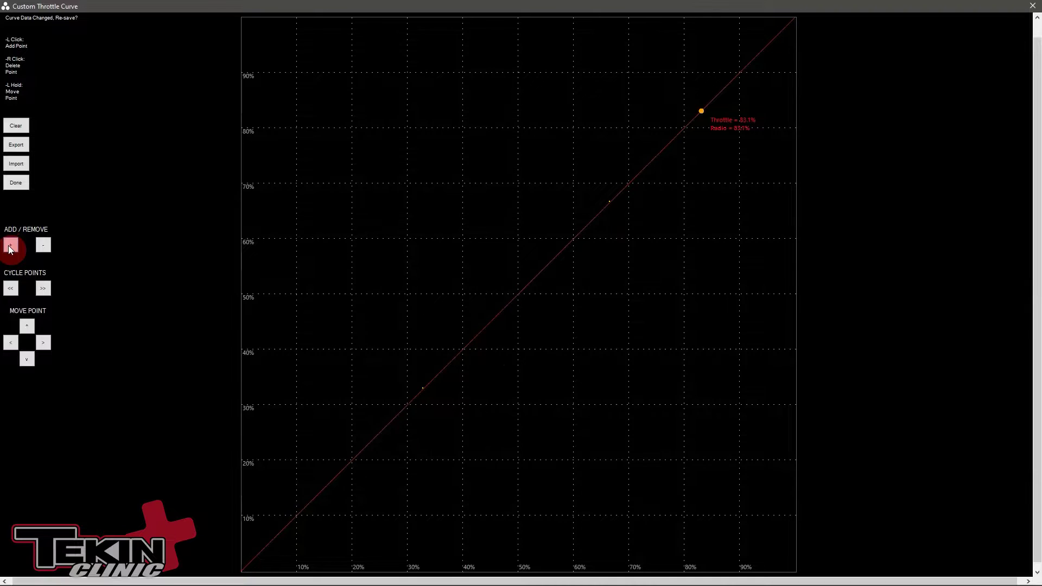
left_click(43, 244)
left_click(43, 245)
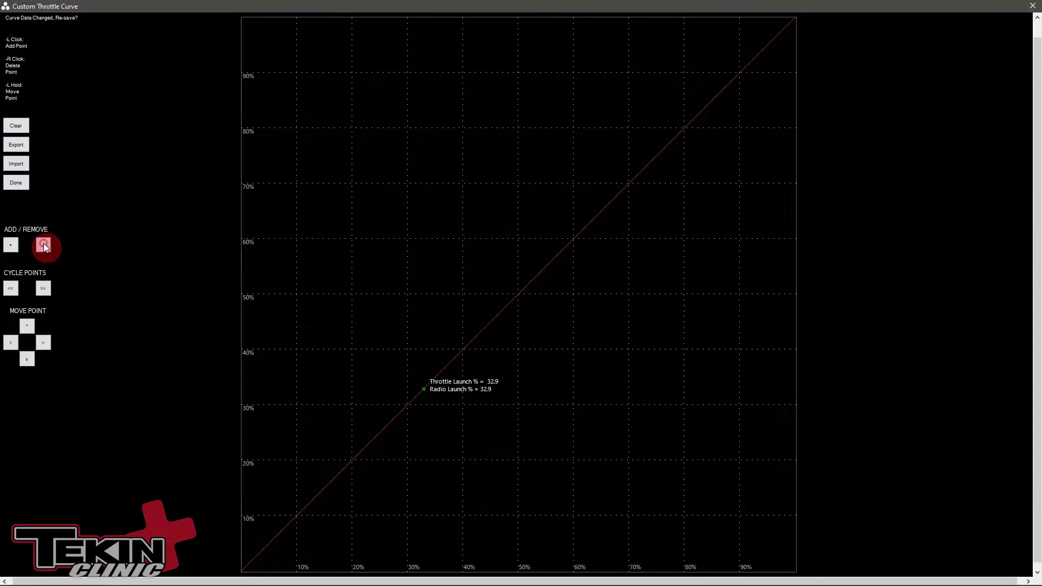
left_click(43, 245)
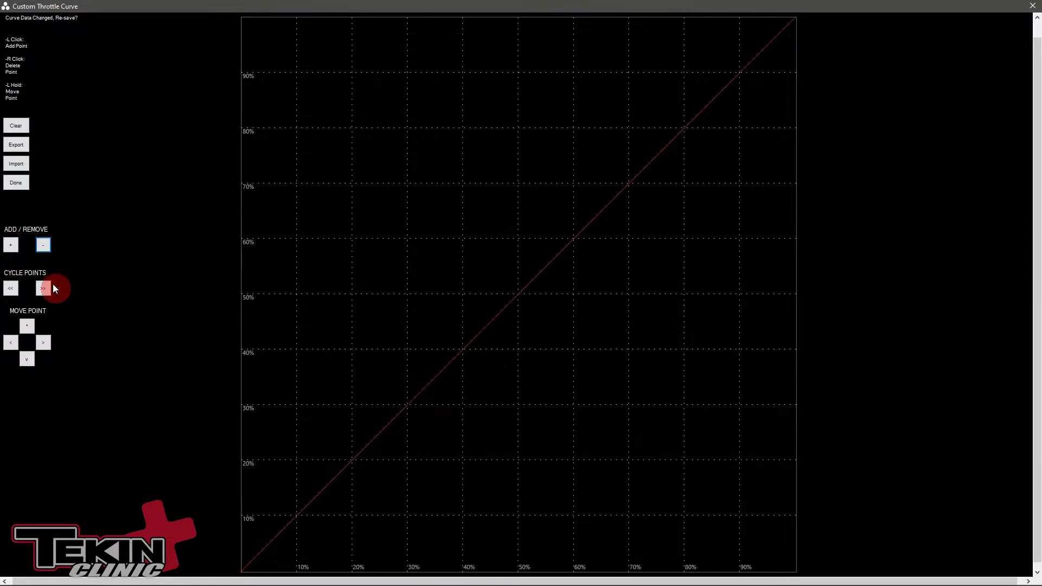
Add curve points near 40% and 60% throttle, then cycle through the points back to 50%.
left_click_drag(410, 407, 466, 350)
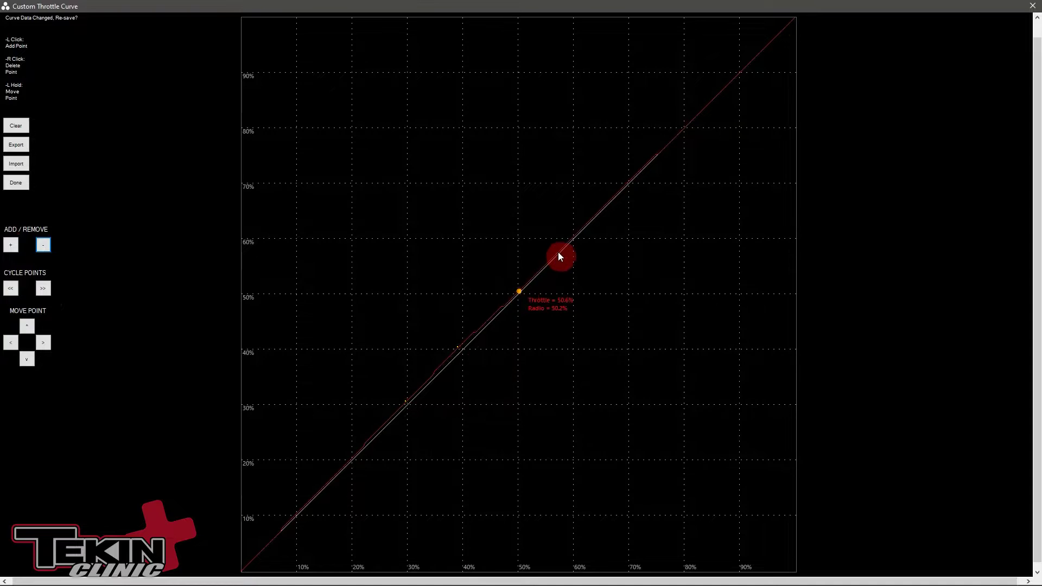
left_click(571, 238)
left_click(10, 289)
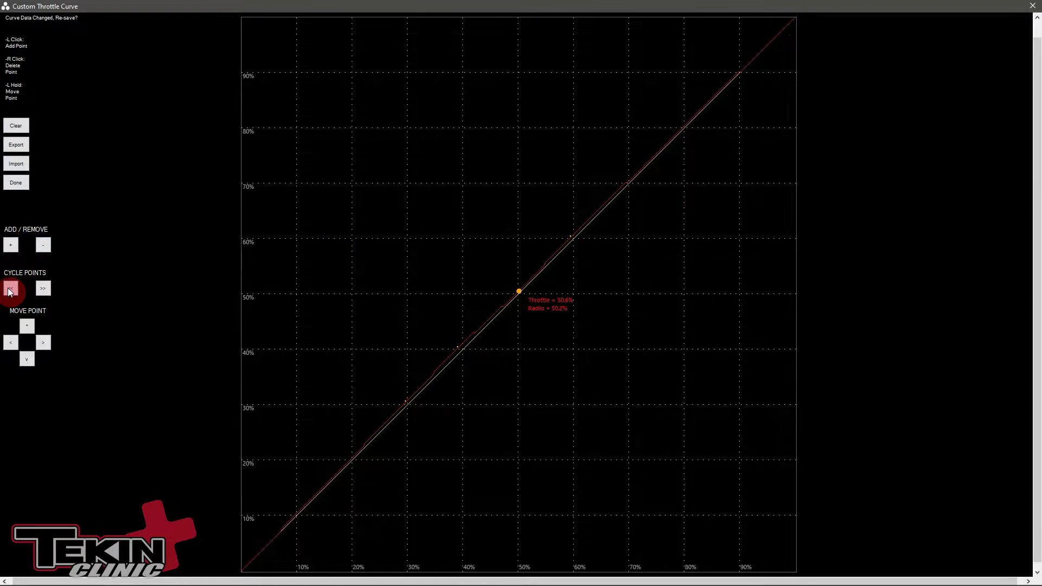
left_click(10, 289)
left_click(9, 289)
left_click(37, 291)
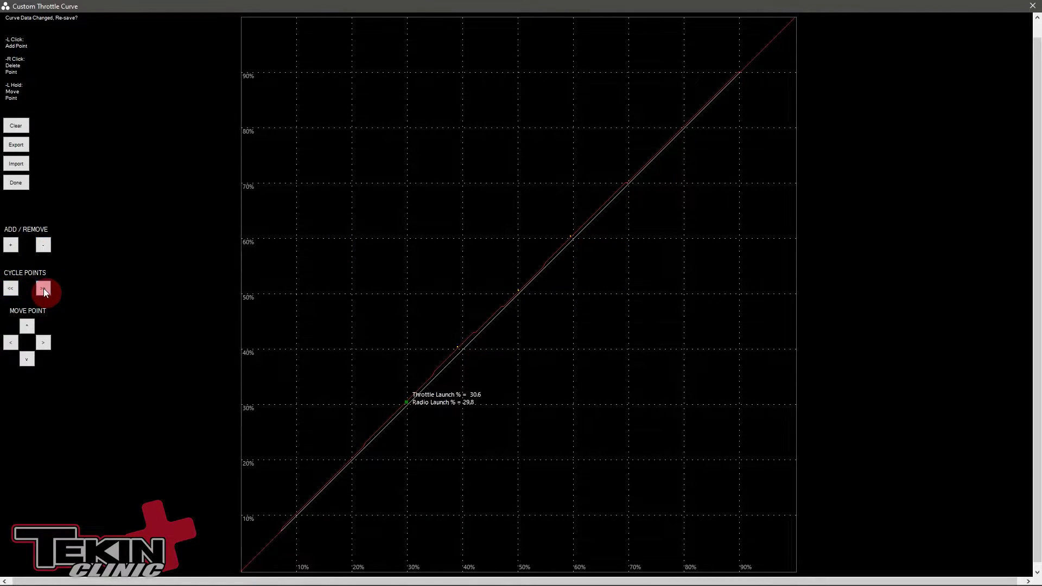
left_click(42, 291)
left_click(43, 291)
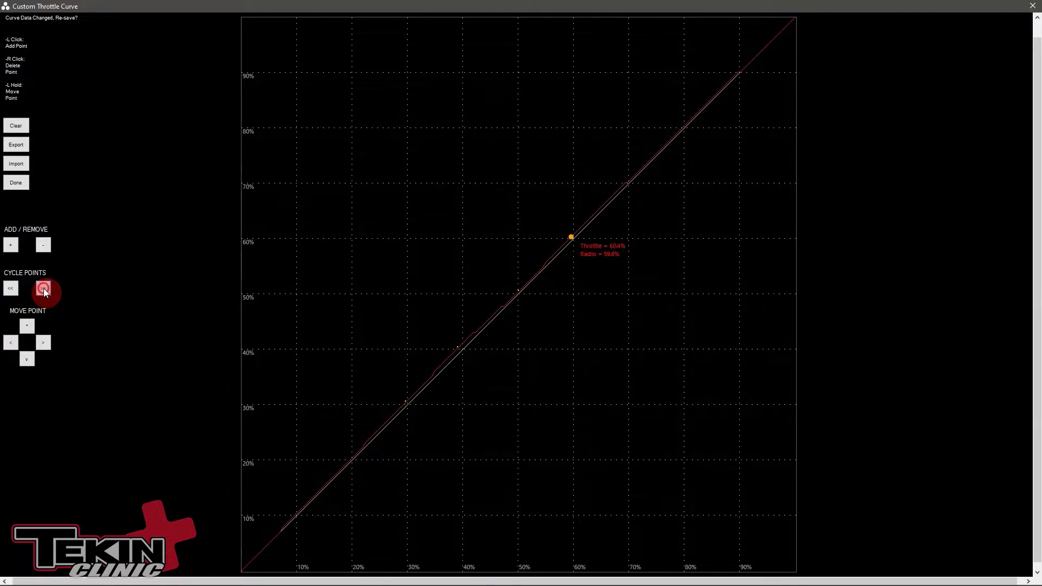
left_click(11, 288)
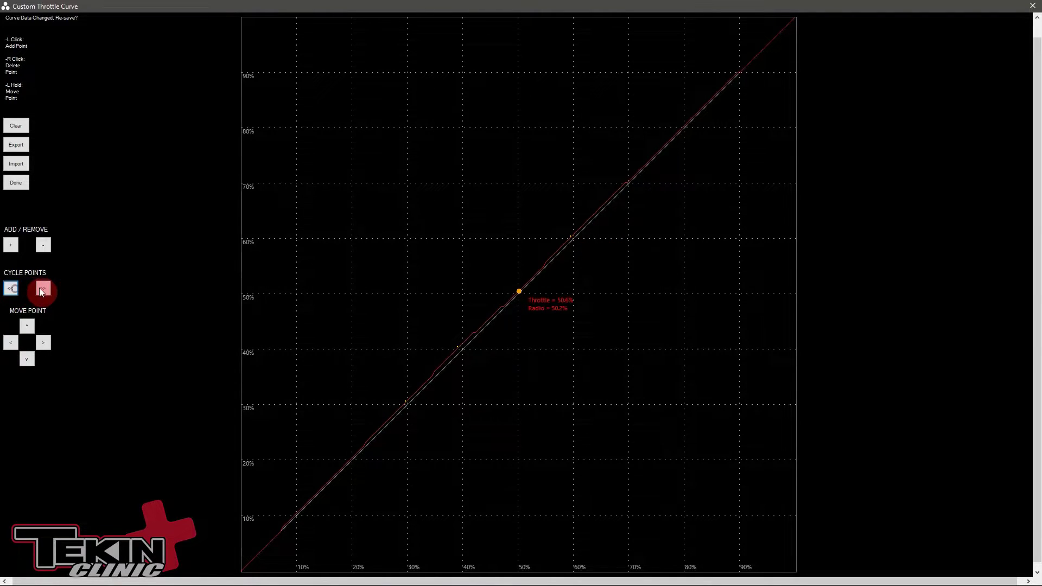
left_click(26, 330)
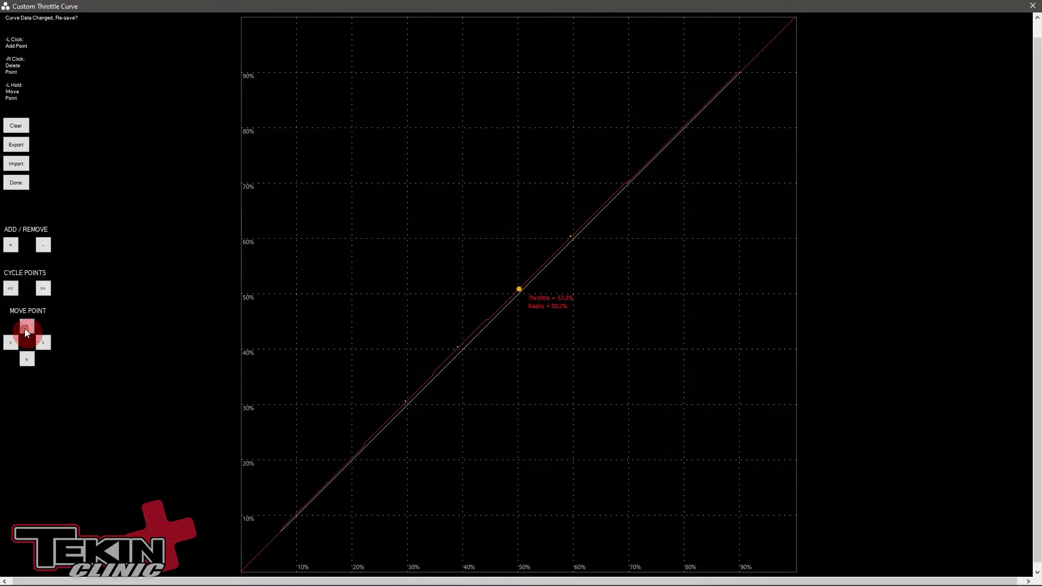
left_click(27, 360)
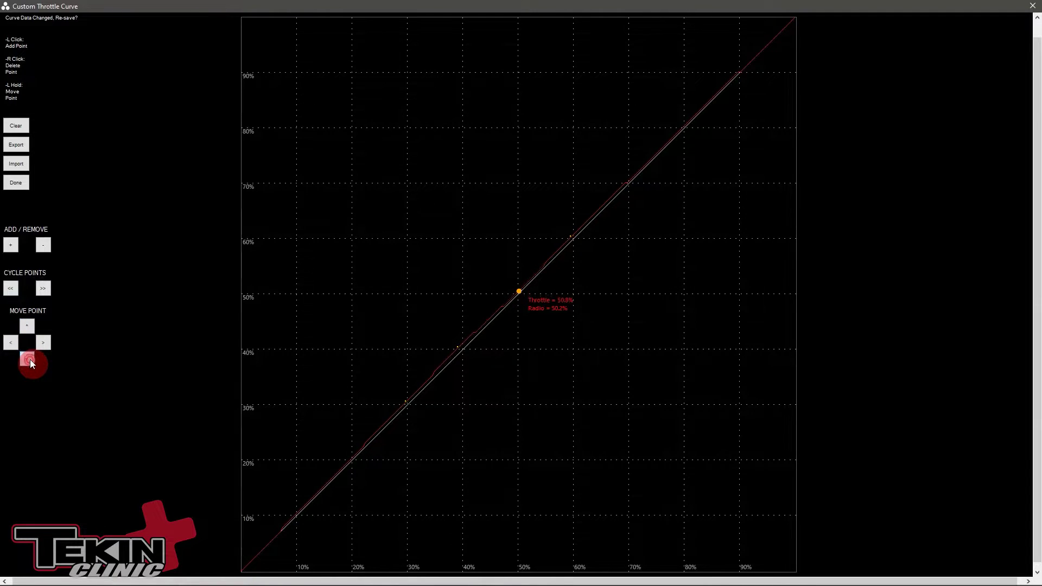
left_click(46, 343)
left_click(46, 344)
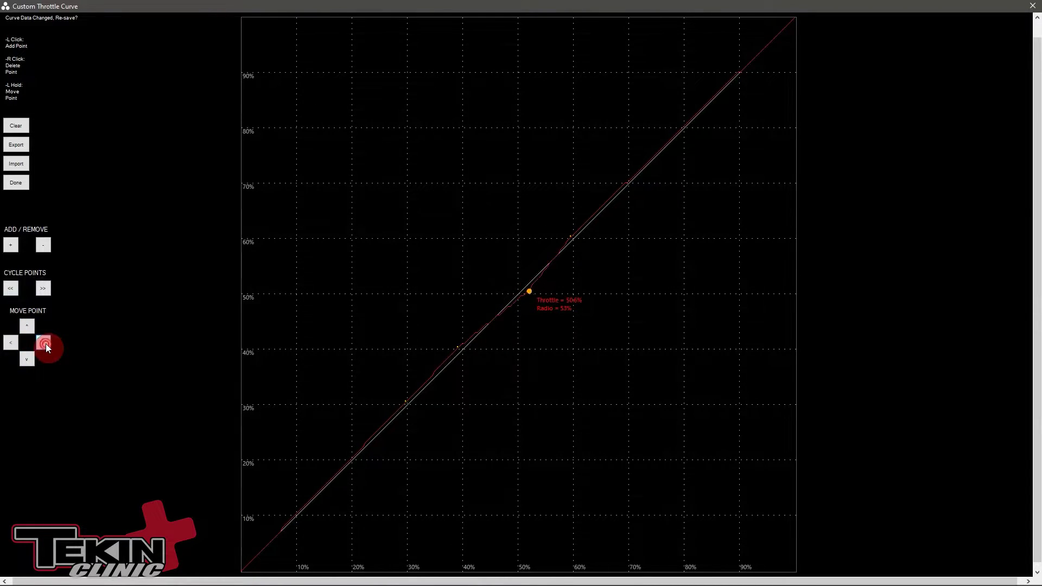
left_click(46, 343)
left_click(13, 343)
left_click(13, 343)
left_click(13, 344)
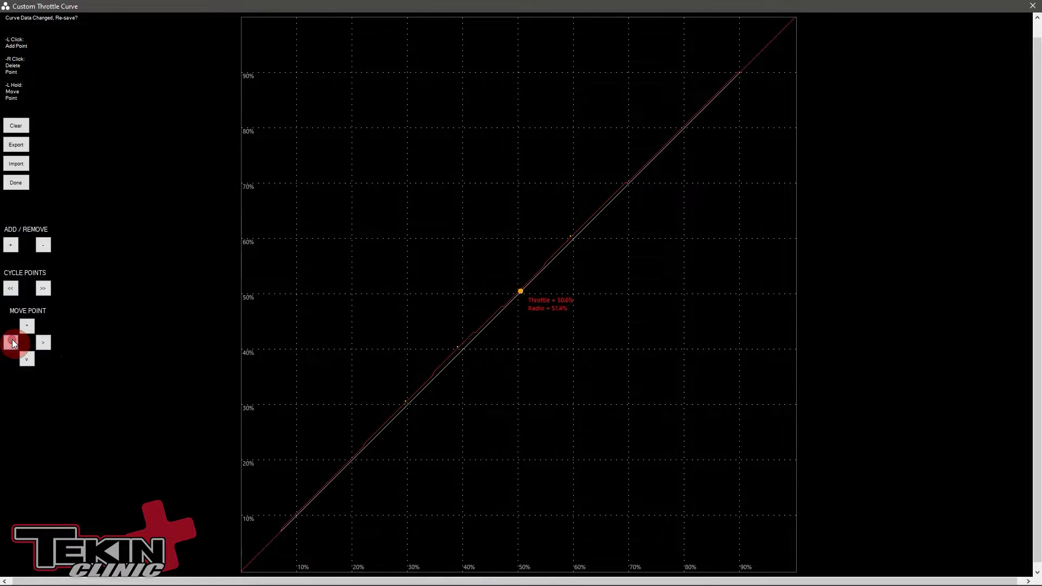
left_click(13, 344)
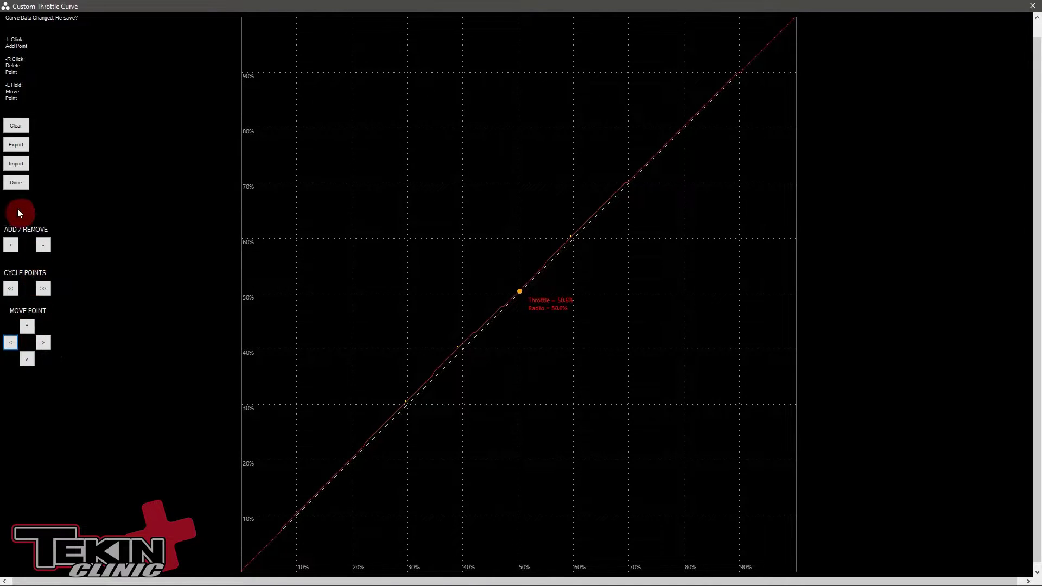
left_click(22, 128)
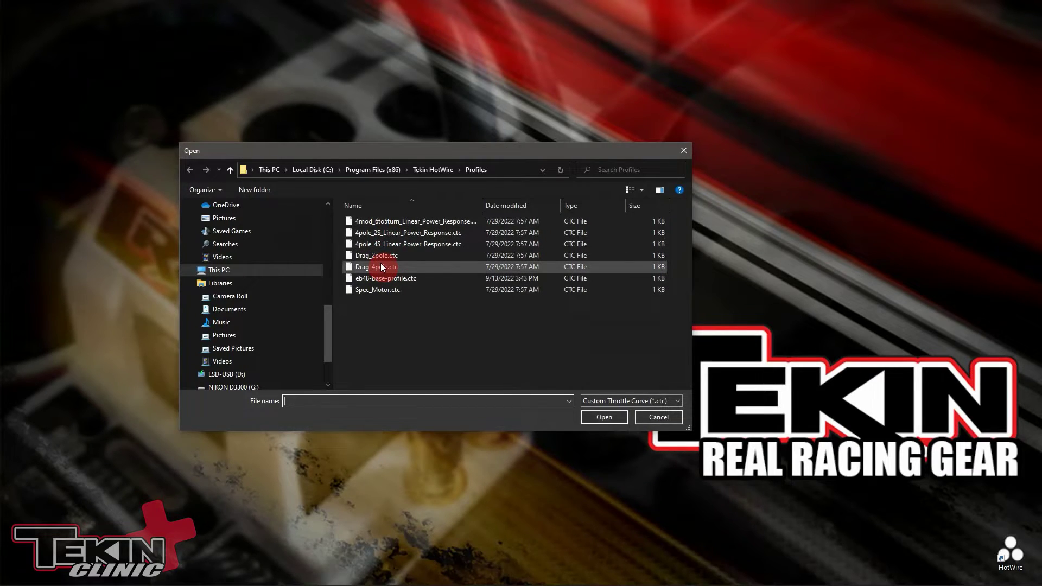
Select eb48-base-profile.ctc and load it into the curve editor.
left_click(383, 279)
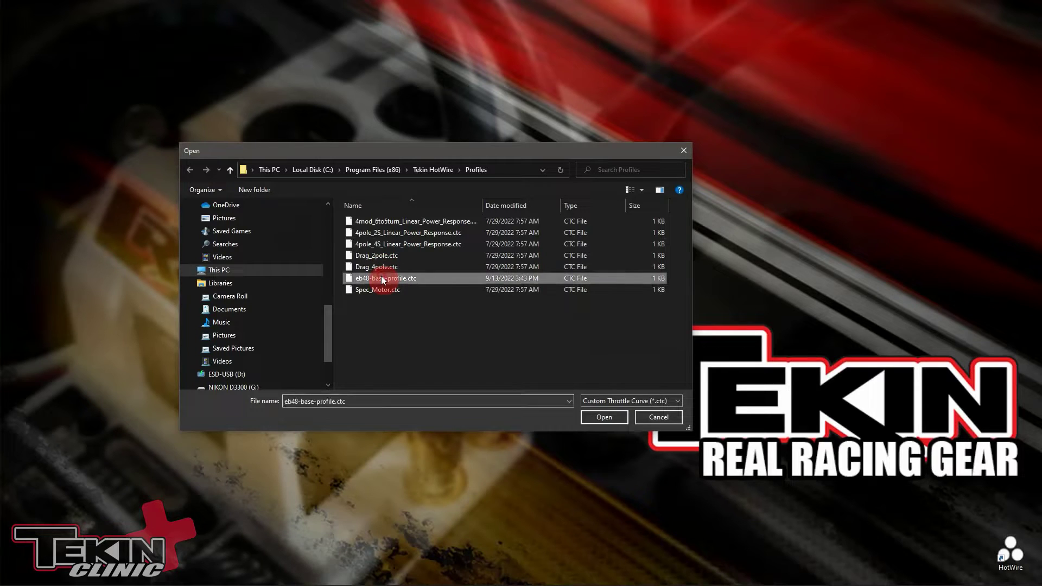
left_click(604, 417)
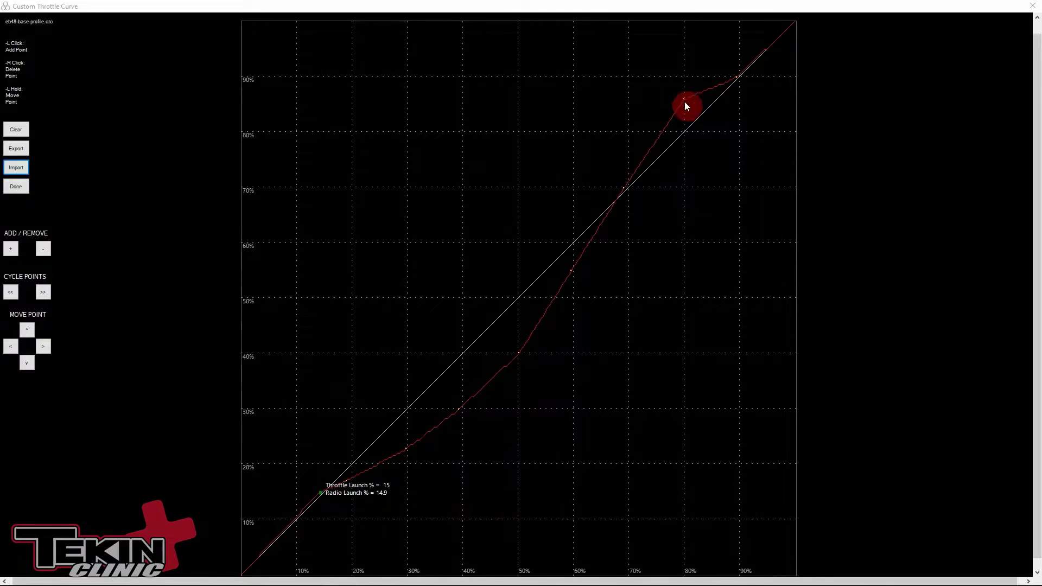
left_click(737, 79)
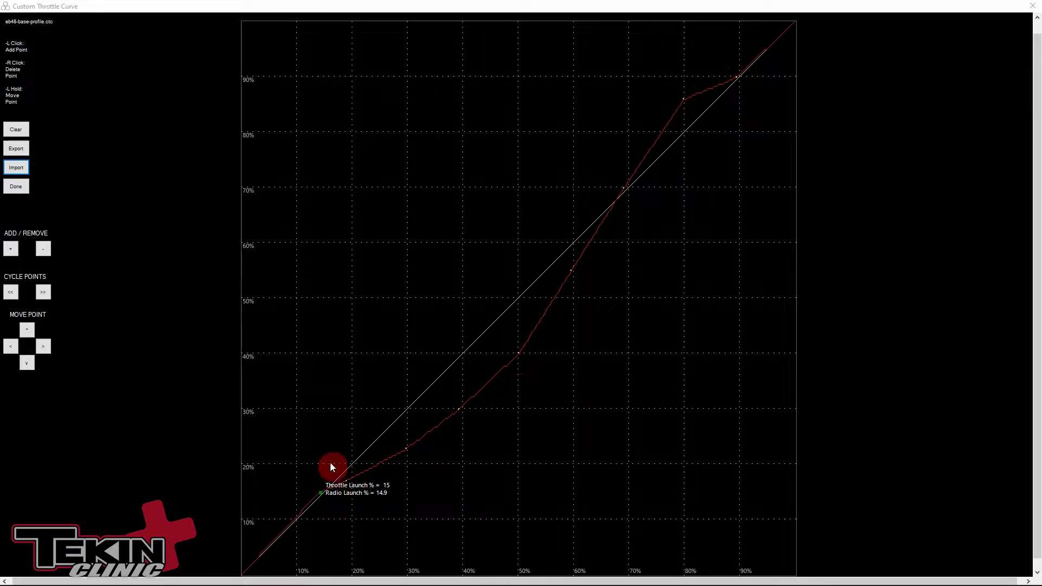
left_click(321, 493)
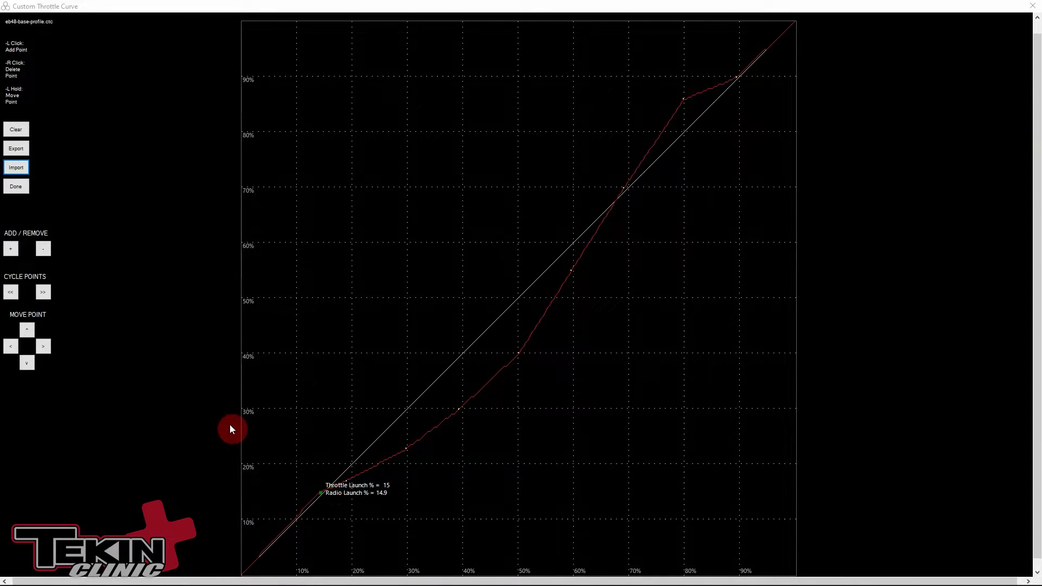
Cycle from the first post-launch point through 23%, 30% and 40% to the 55% throttle point.
left_click(43, 293)
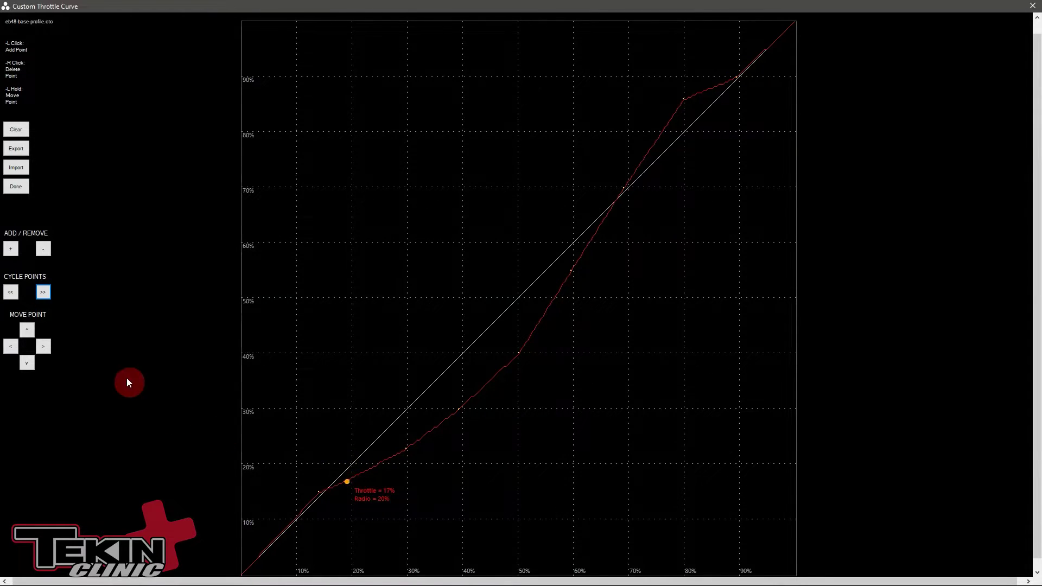
left_click(43, 291)
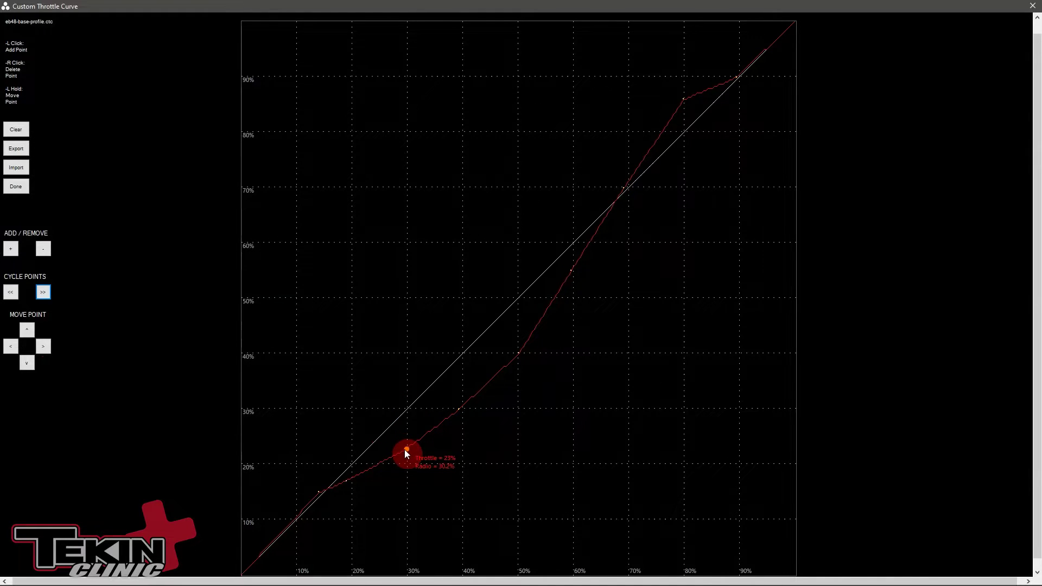
left_click(39, 294)
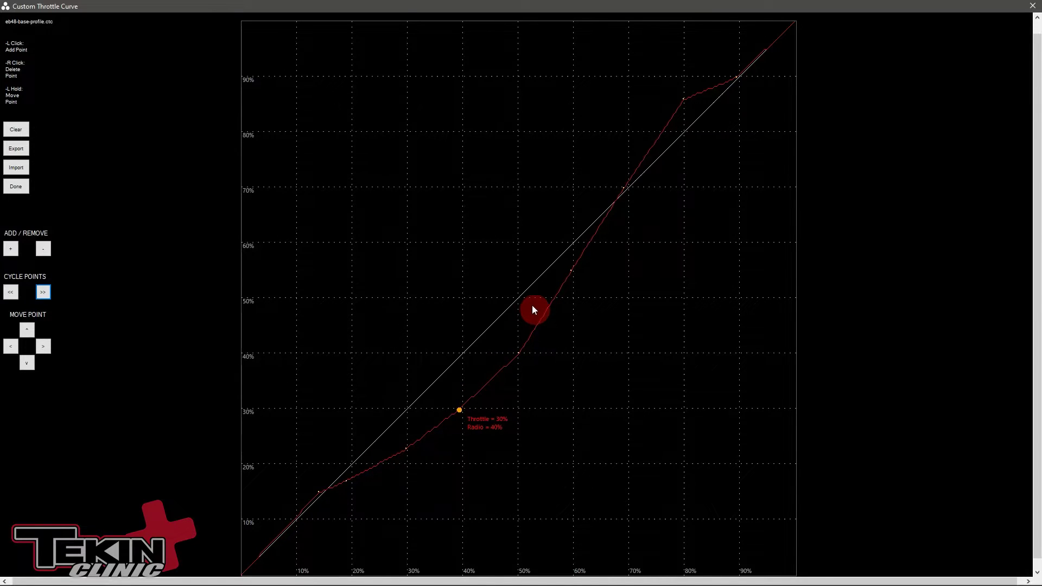
left_click(43, 294)
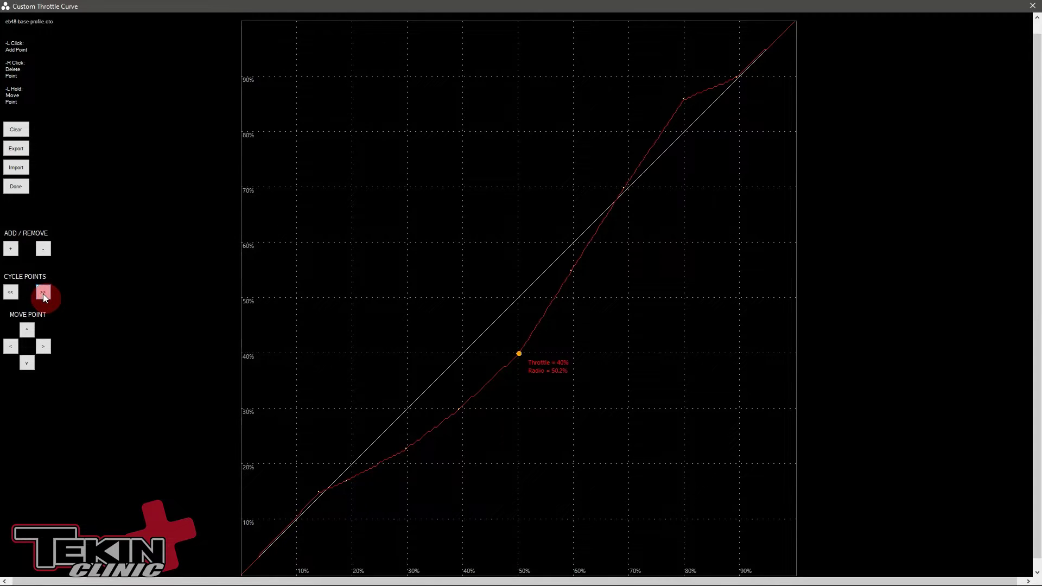
left_click(43, 294)
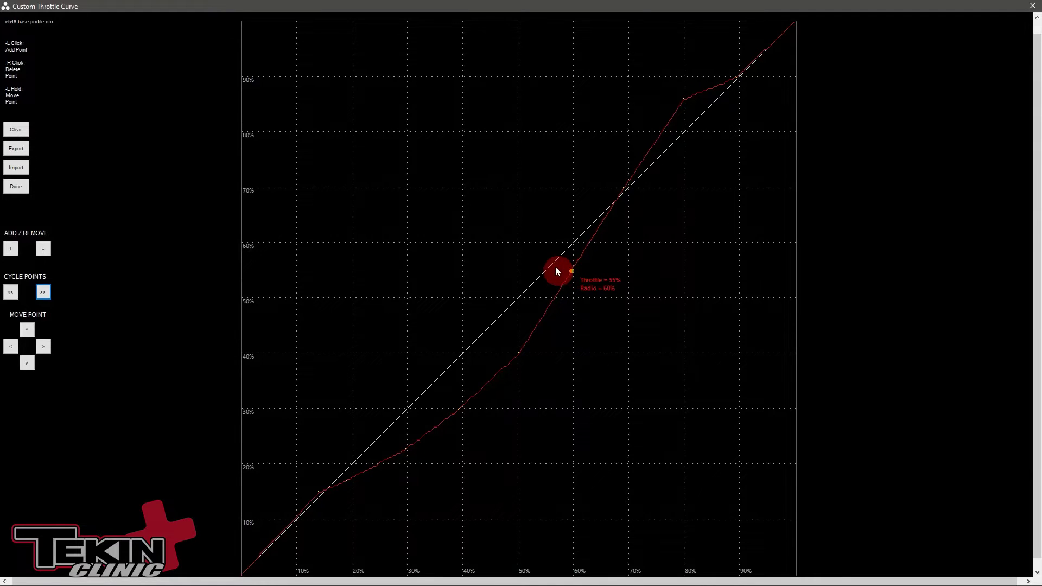
Step on to the 70% and then the 86% throttle points.
left_click(38, 293)
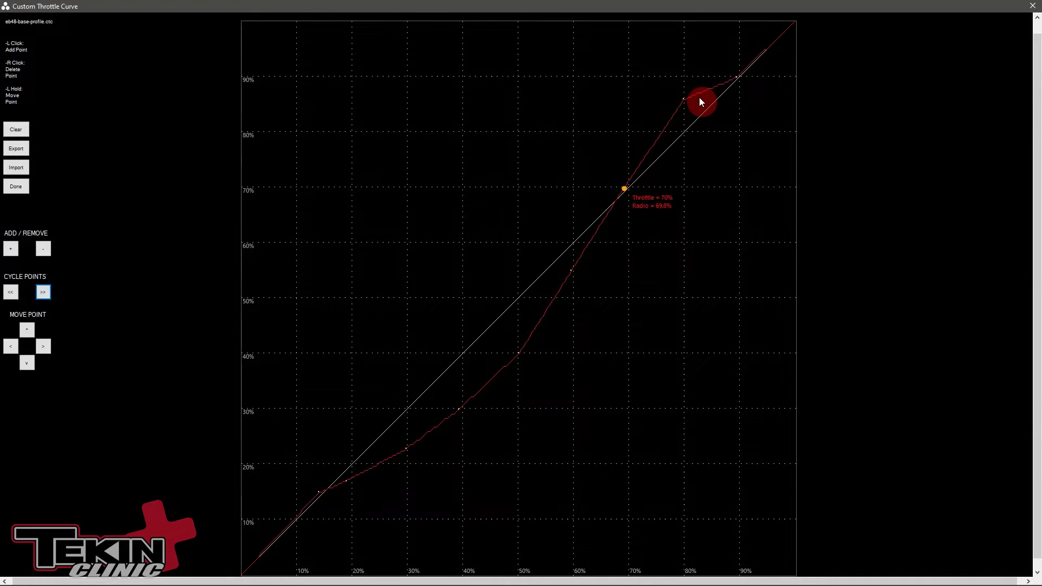
left_click(43, 293)
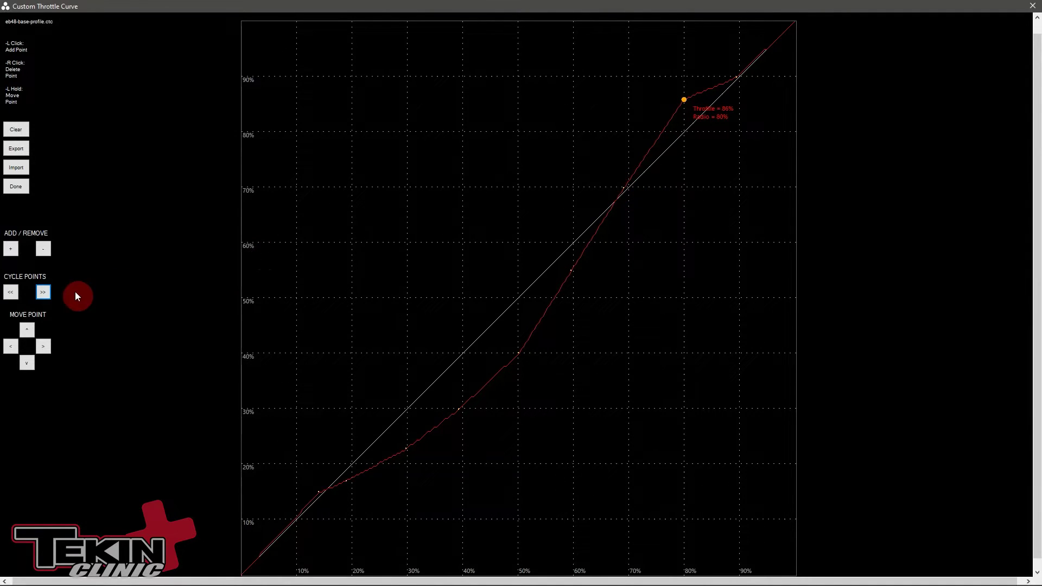
Select the final point, reading 90% throttle at 90.2% radio.
left_click(44, 294)
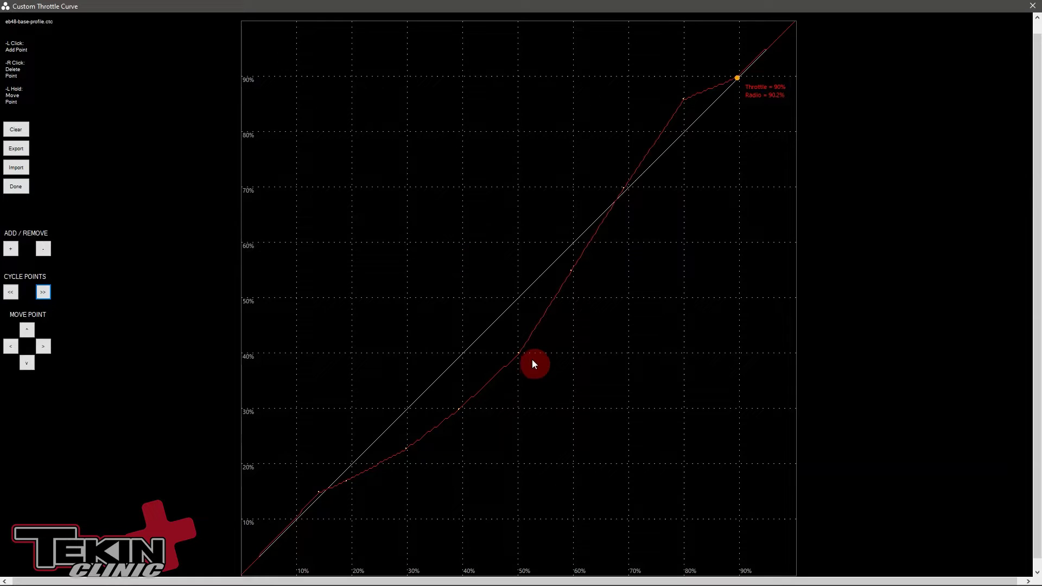
Export the curve over eb48-base-profile.ctc, confirming the file replacement.
left_click(16, 188)
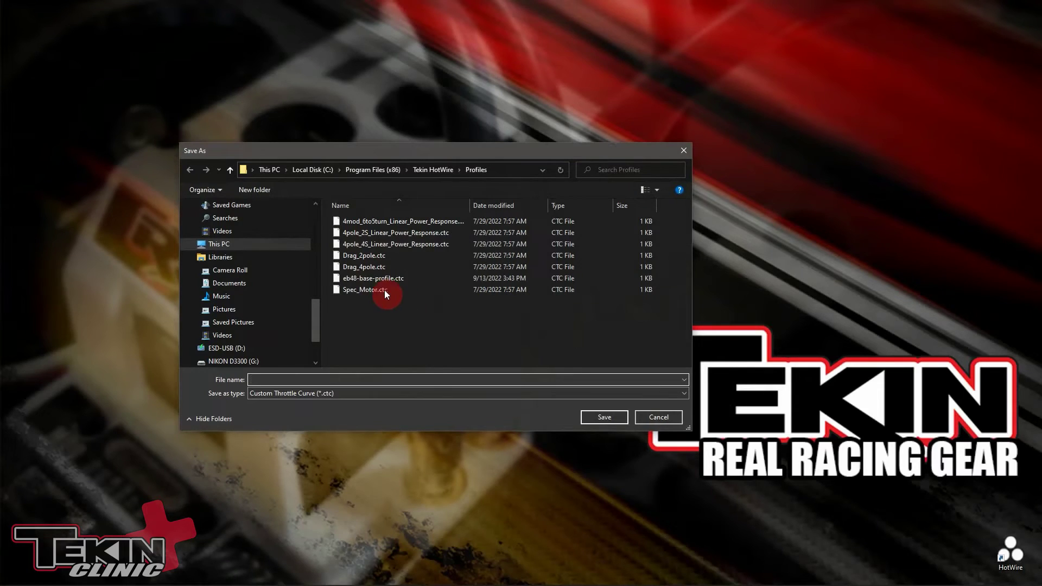
left_click(363, 280)
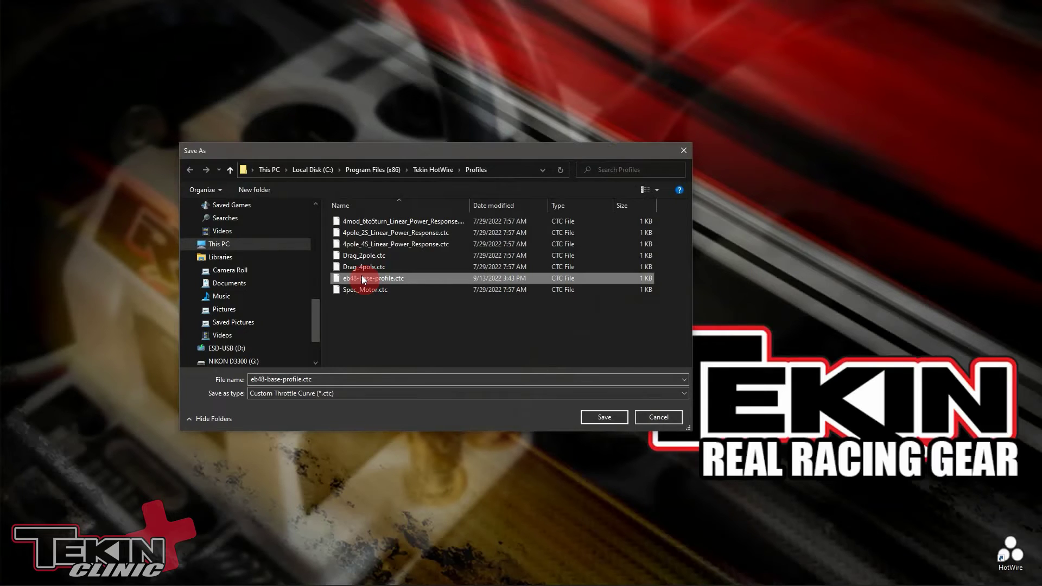
left_click(599, 419)
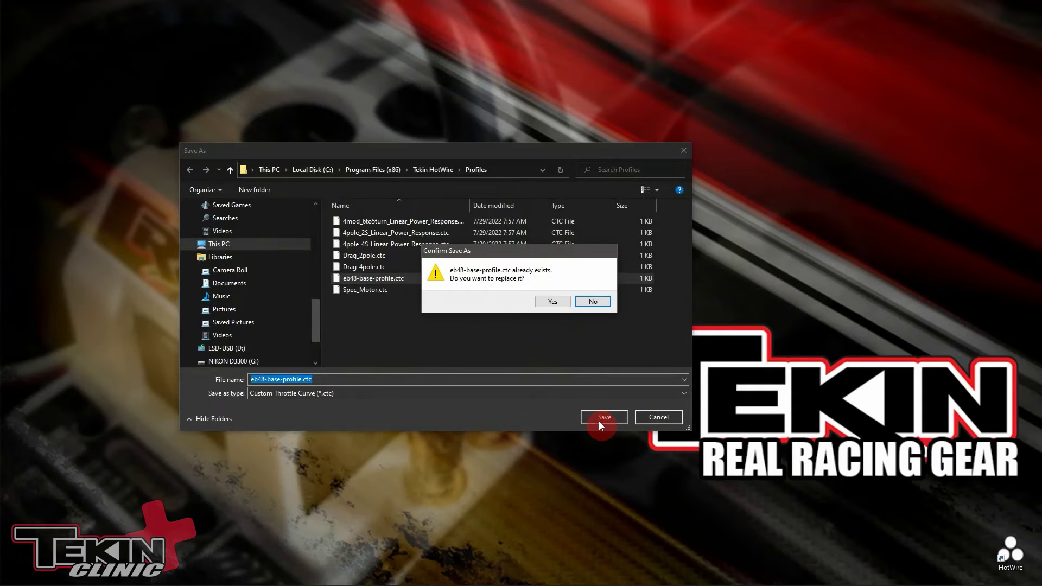
left_click(550, 303)
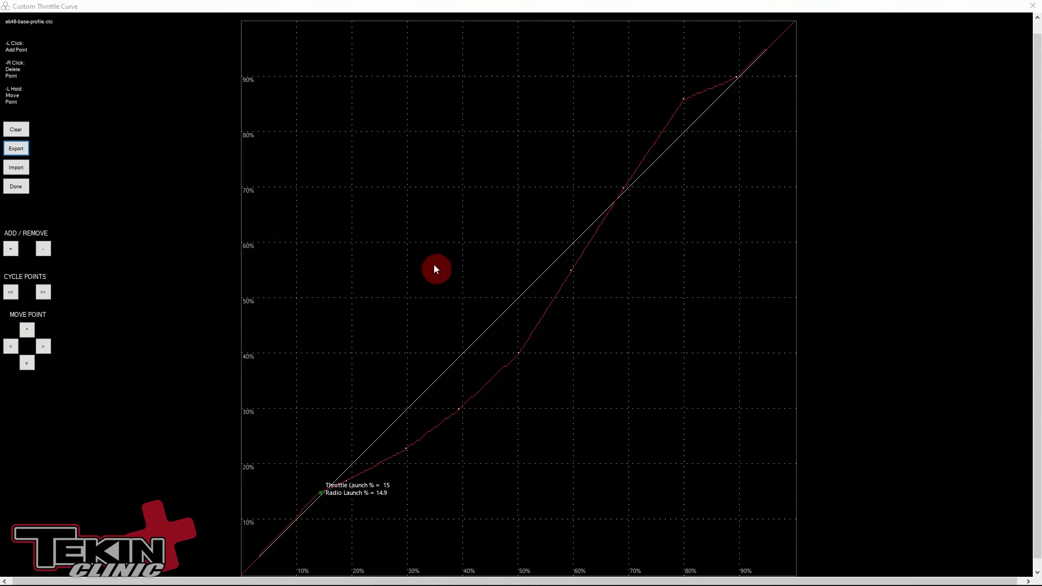
Apply the custom curve to the RX8 GEN 3 ESC and reopen Custom to verify it.
left_click(17, 186)
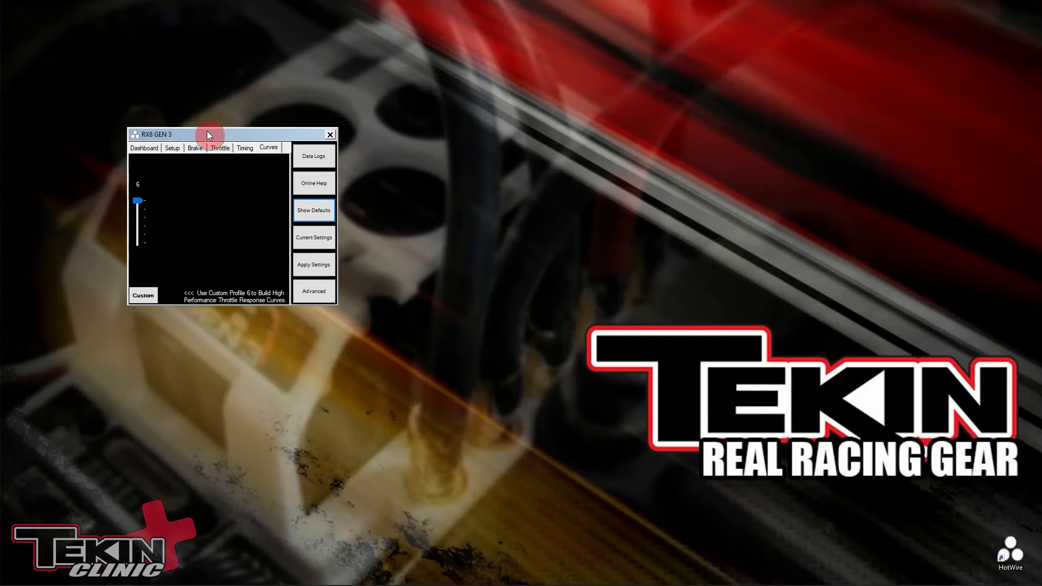
left_click_drag(209, 135, 431, 192)
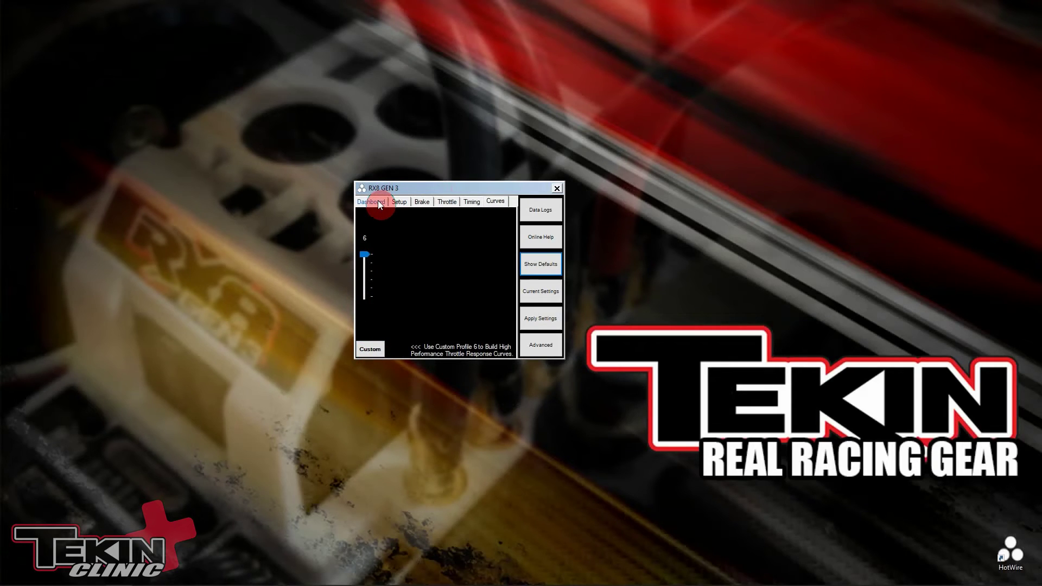
left_click(546, 319)
left_click(377, 346)
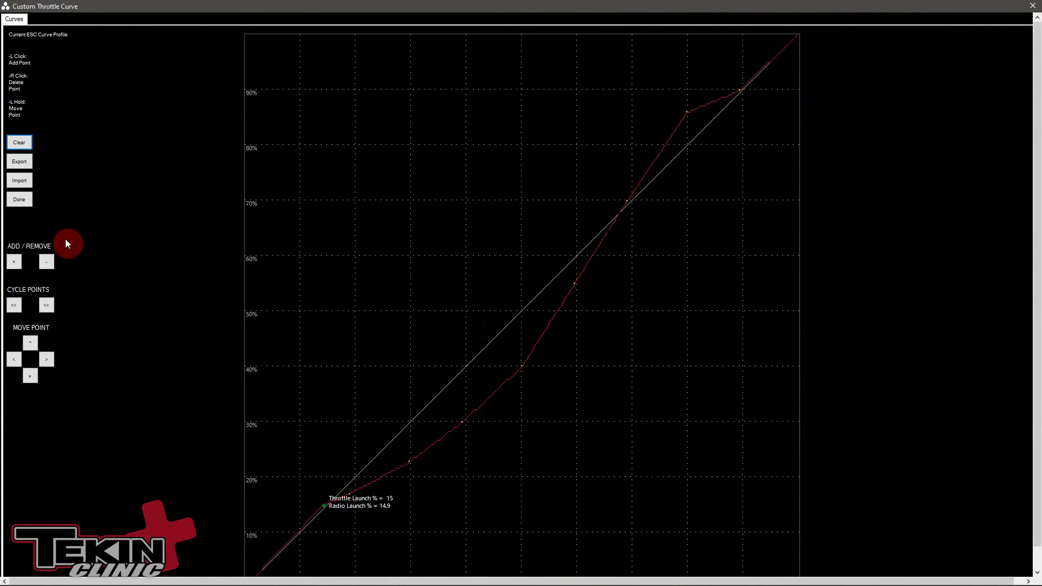
Step through the T8 curve points from launch to the 70% point, which reads 69.9% radio.
left_click(18, 207)
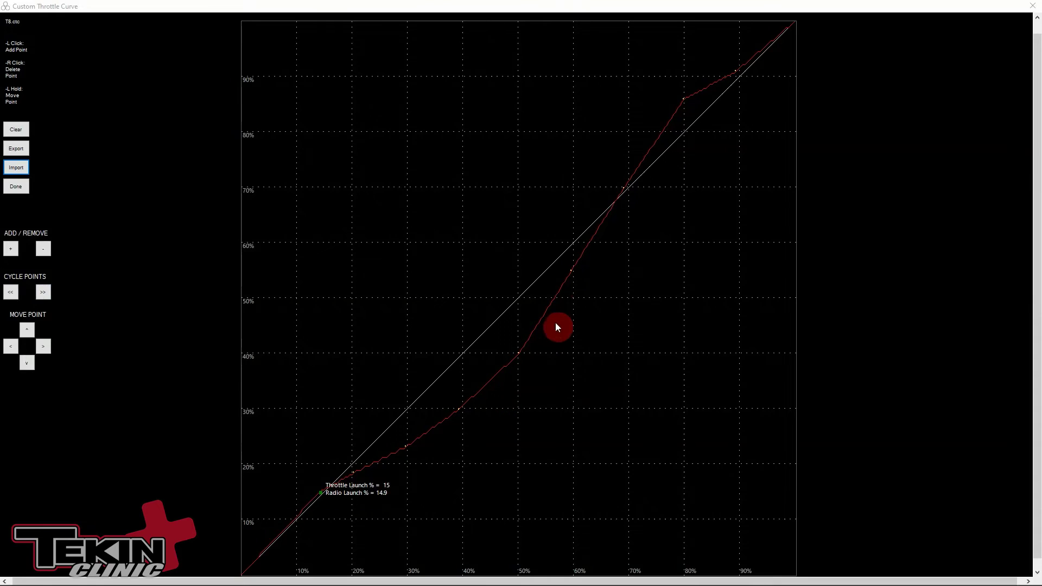
left_click(43, 294)
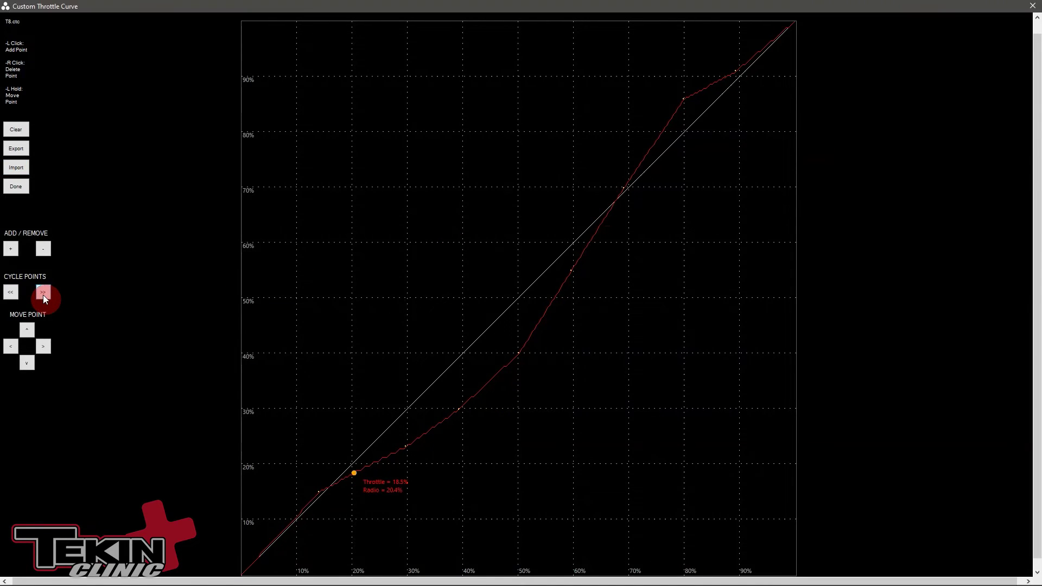
left_click(44, 293)
left_click(44, 293)
left_click(44, 294)
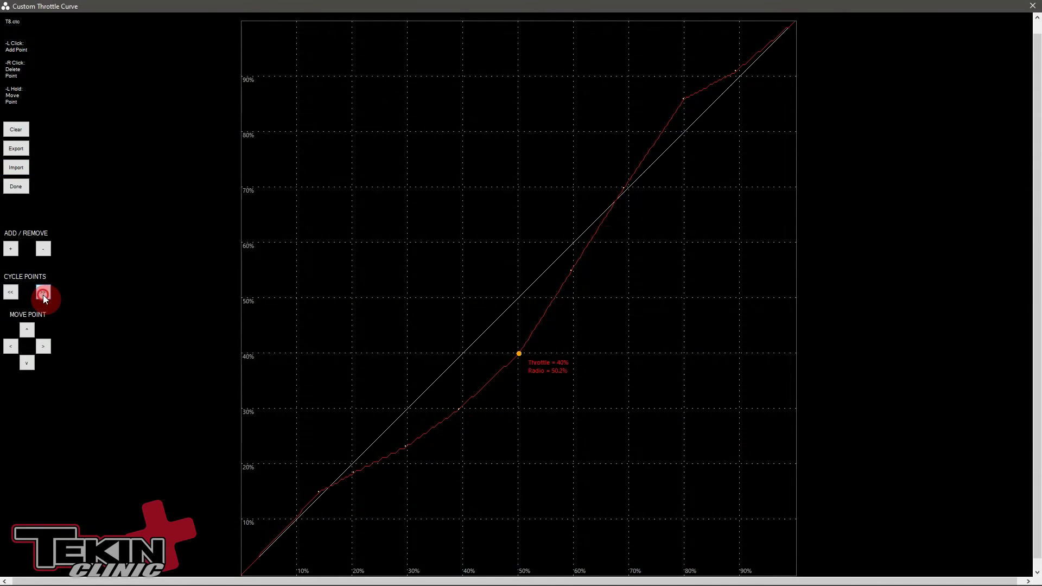
left_click(44, 293)
left_click(43, 294)
Select the T8 curve point at 80% radio, which now reads about 85.9% throttle.
left_click(684, 101)
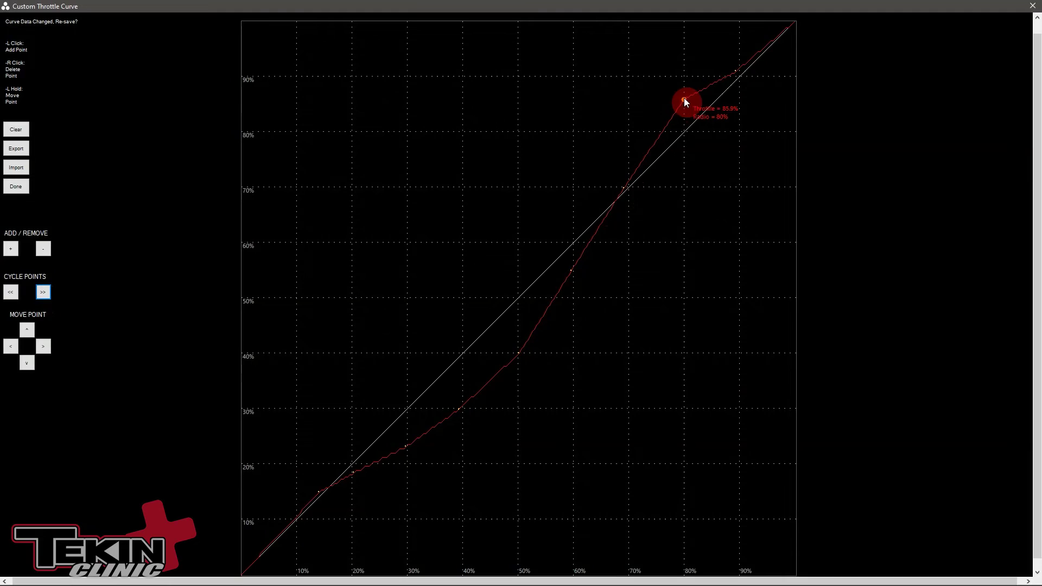